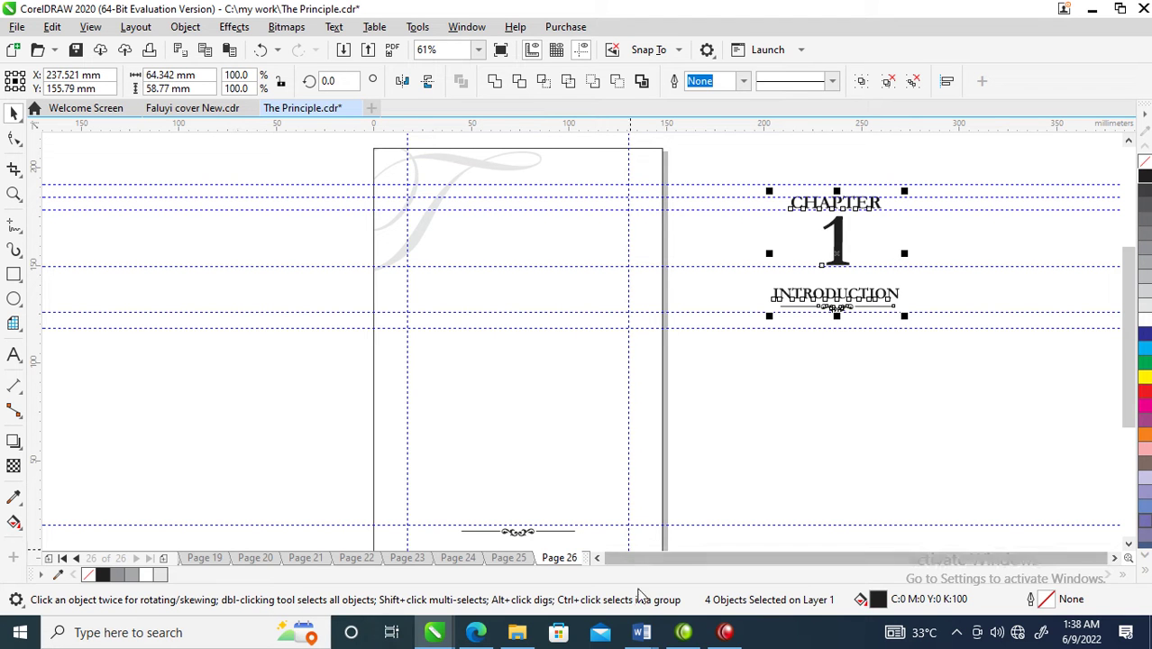
Show the taskbar thumbnails of Word's open documents.
left_click(645, 632)
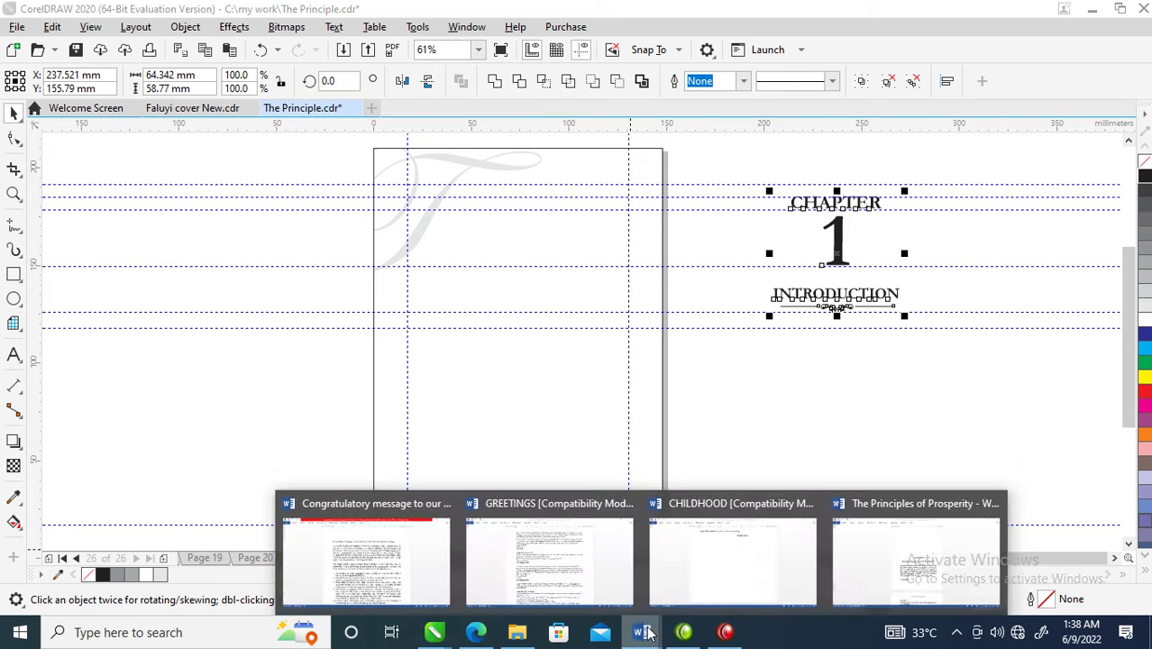
In The Principles of Prosperity, select Chapter 2 from its heading through the end of page 42.
left_click(933, 565)
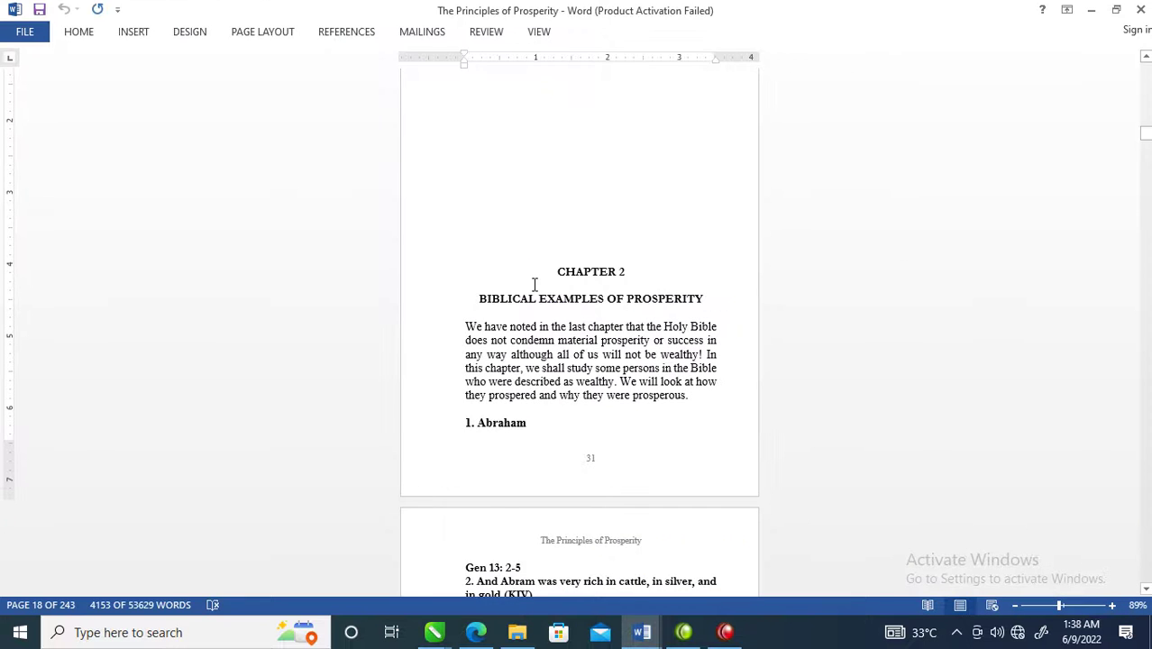
left_click_drag(556, 264, 609, 336)
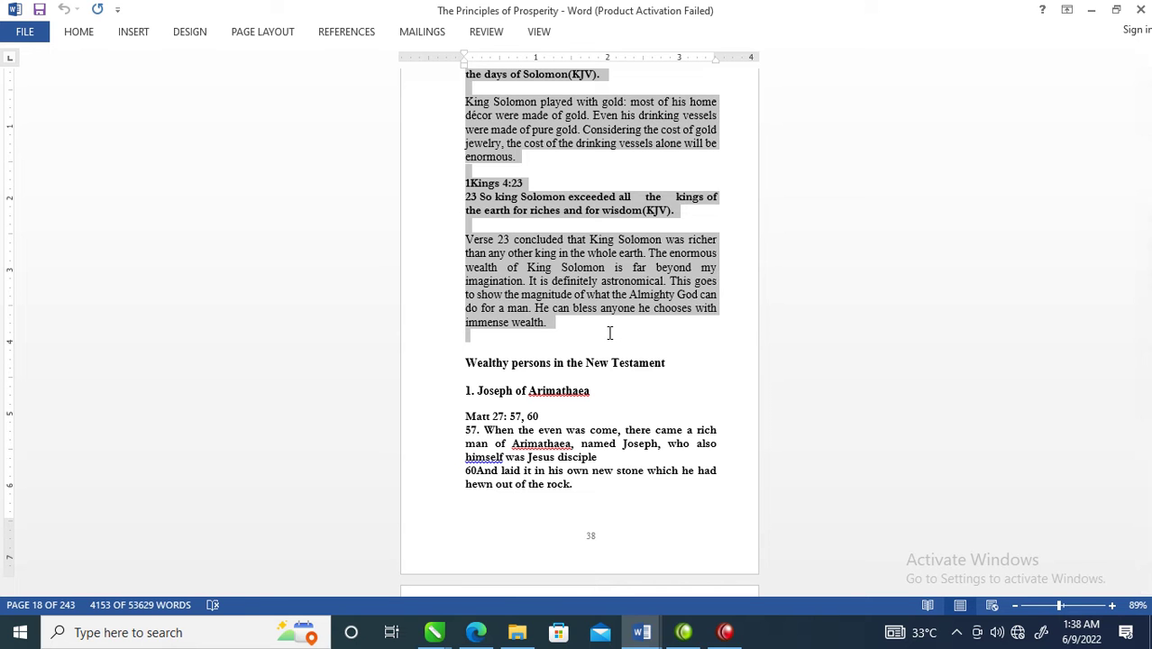
left_click_drag(612, 359, 640, 309)
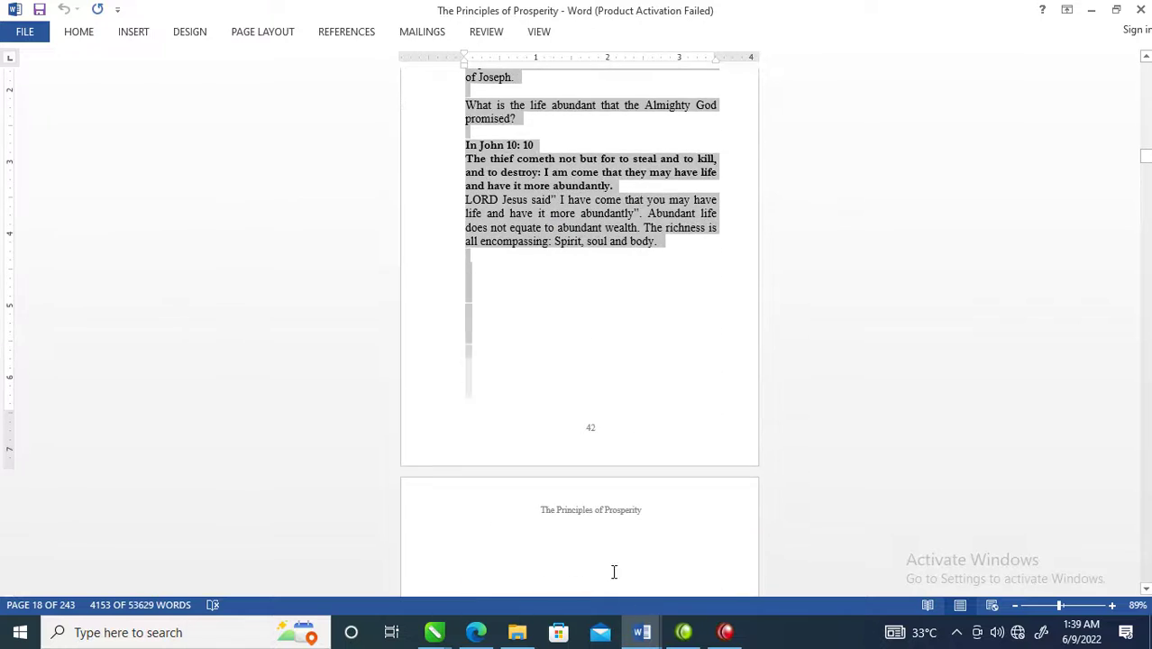
scroll(642, 319, "down", 10)
scroll(663, 428, "up", 10)
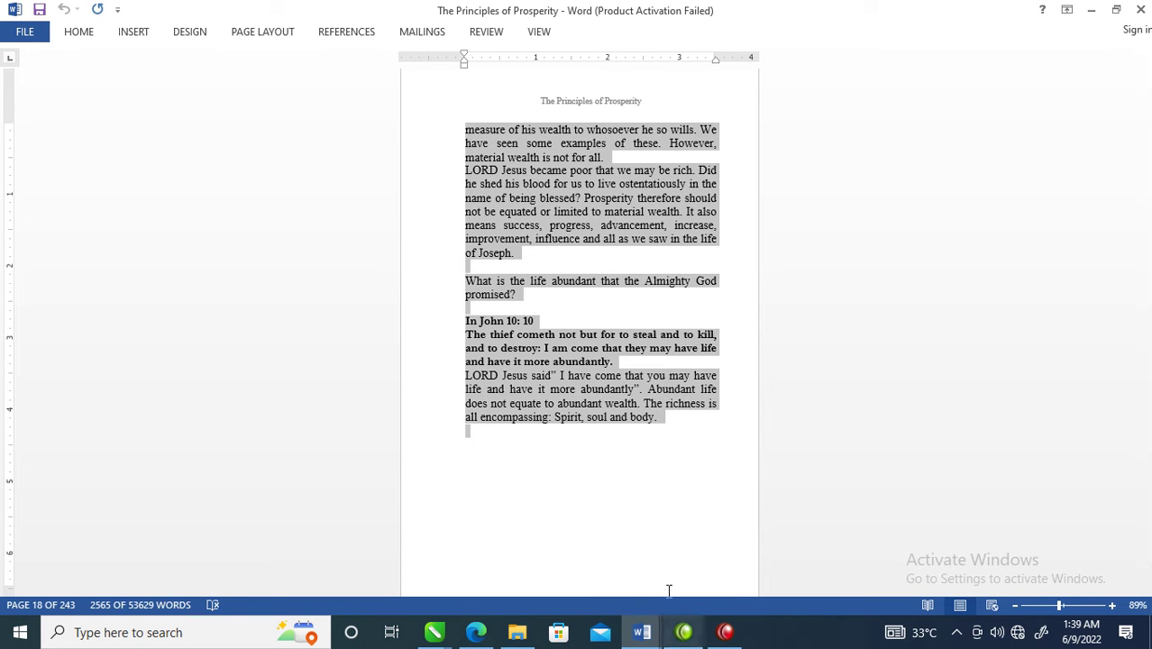
In The Principle.cdr, draw a 114.3 × 98.714 mm paragraph text frame on page 26 above the ornament.
mouse_move(436, 635)
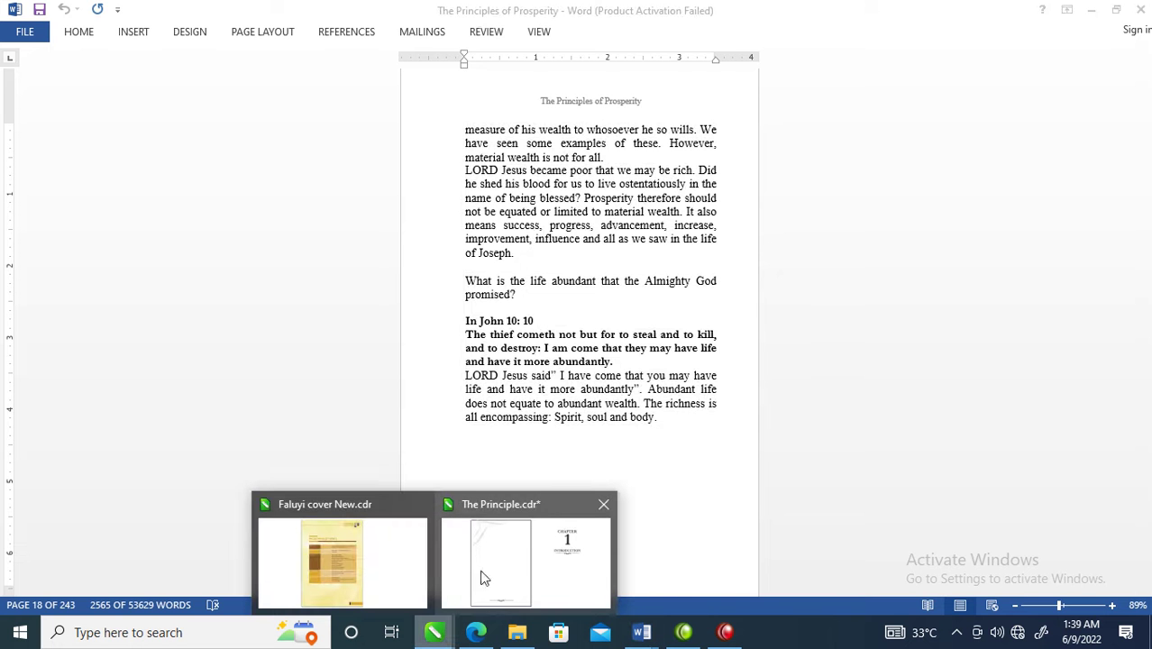
left_click(525, 566)
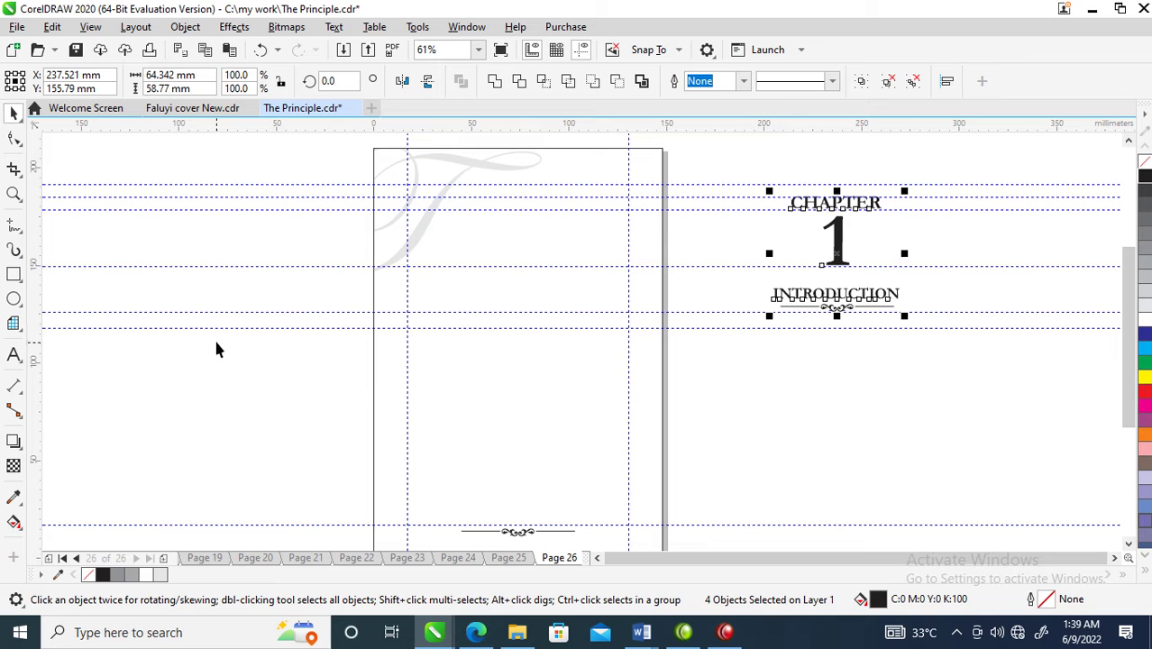
left_click(14, 356)
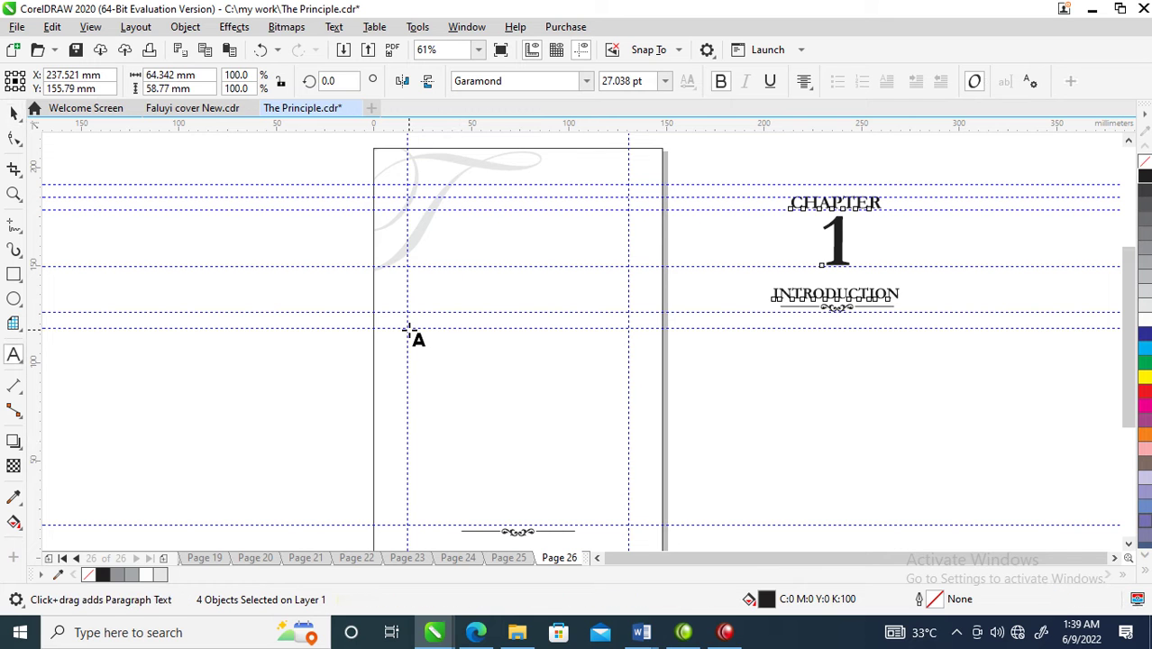
left_click_drag(407, 330, 630, 526)
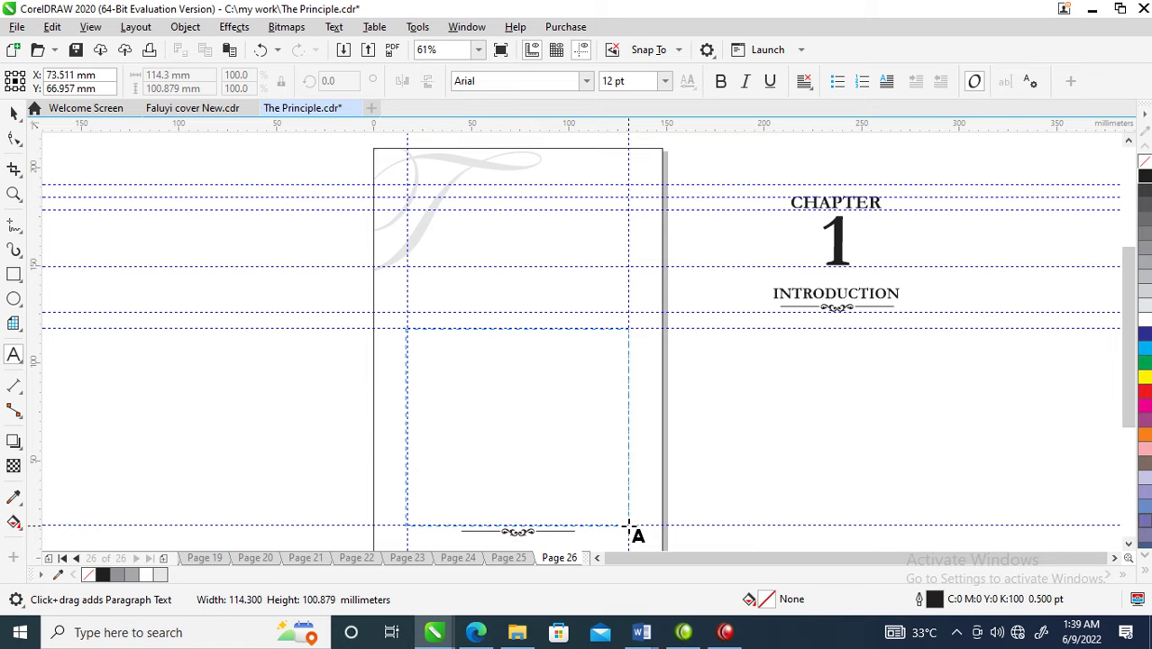
left_click_drag(630, 525, 628, 521)
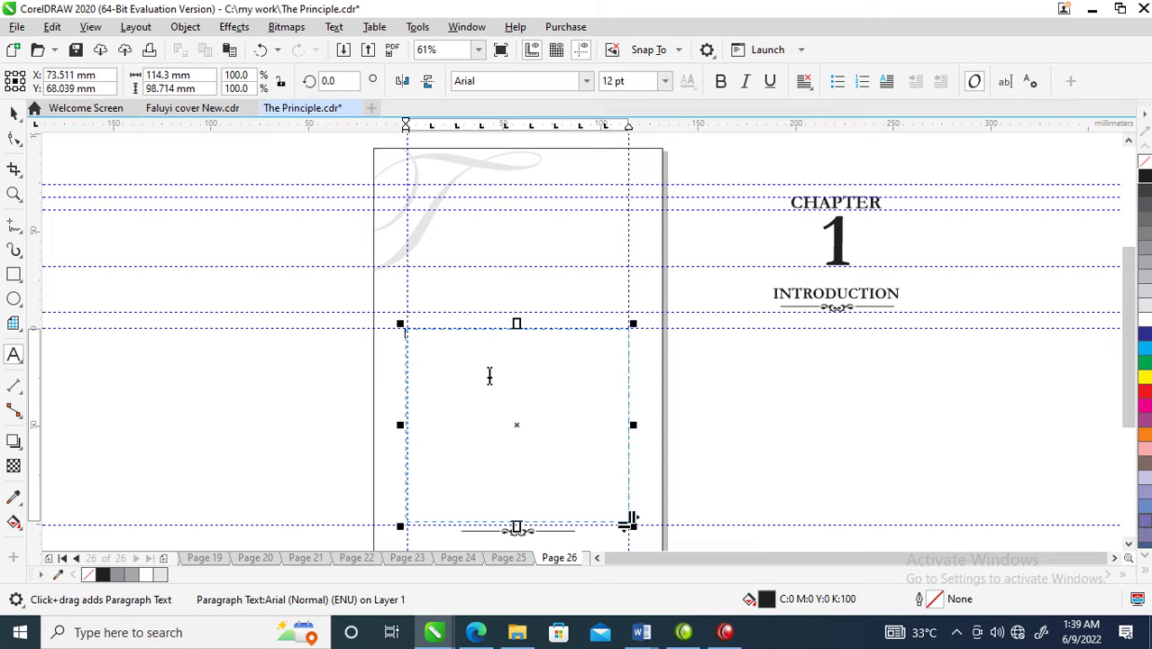
Paste the Chapter 2 text into the frame, keeping its fonts and formatting.
key("ctrl+v")
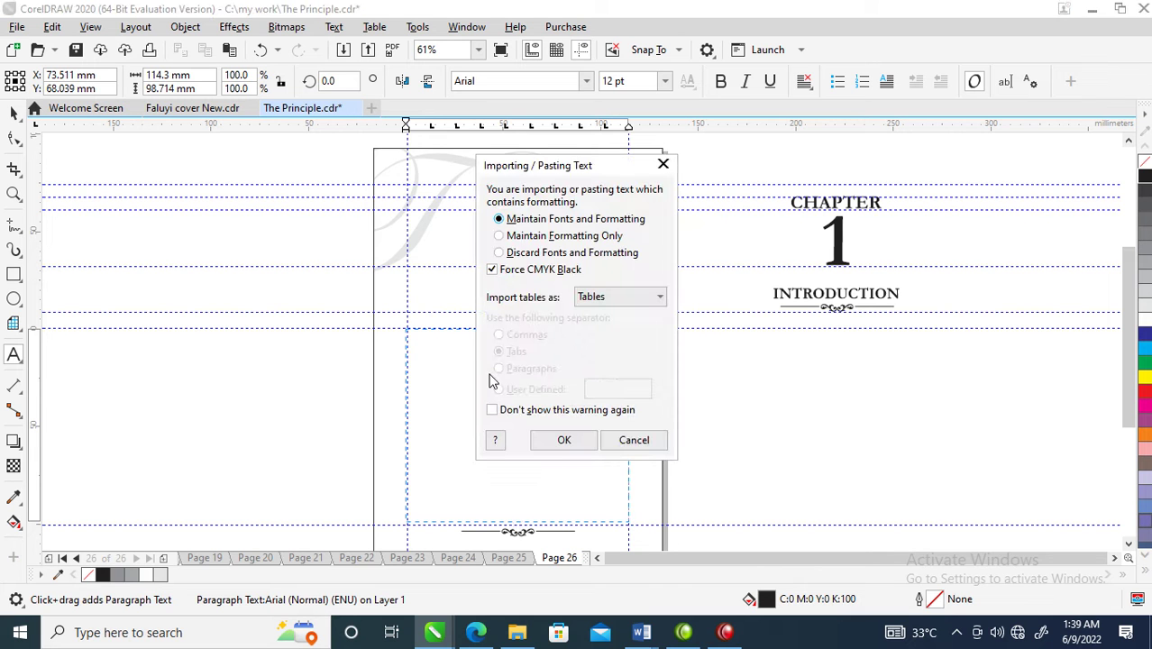
left_click(563, 445)
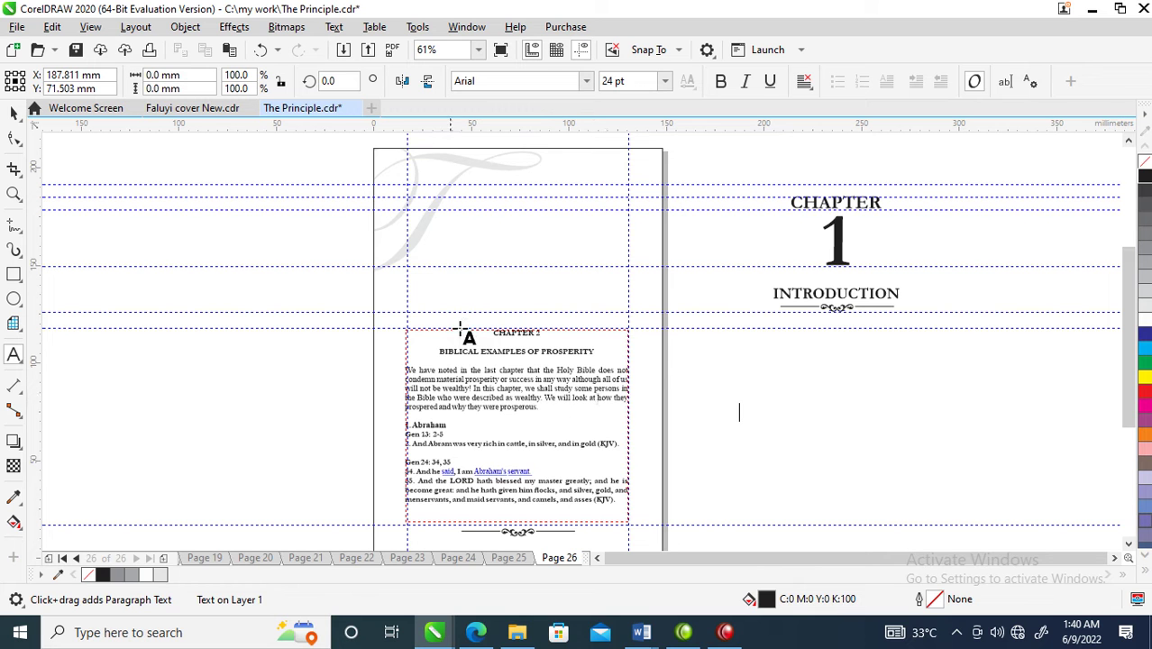
left_click(16, 119)
left_click(737, 417)
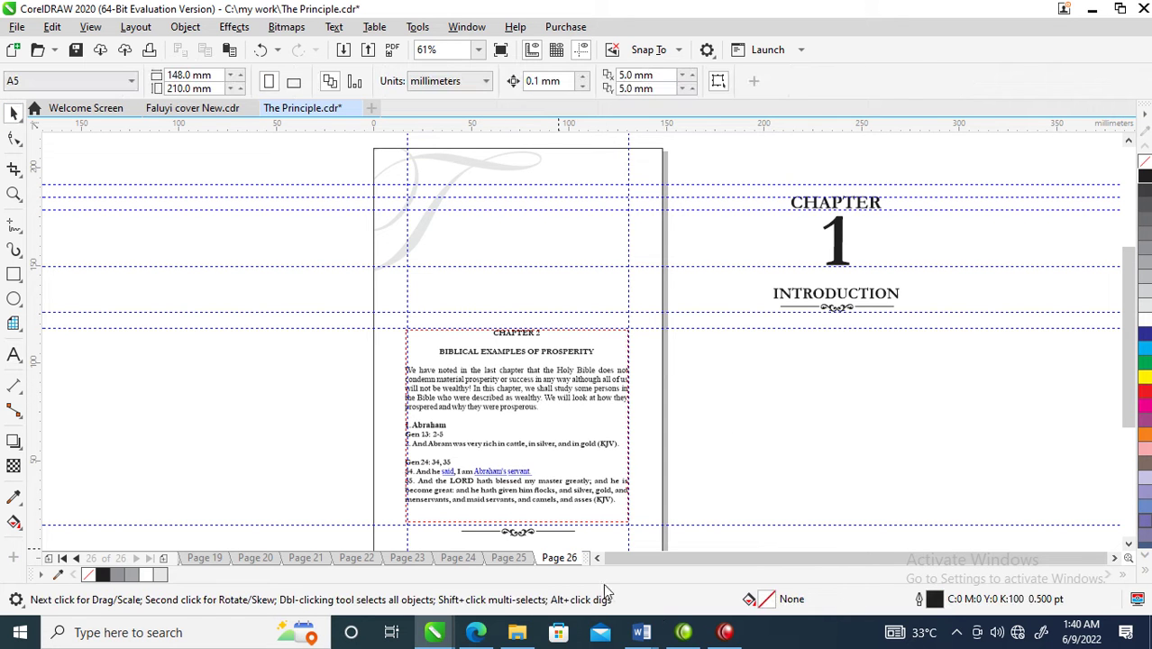
Highlight the CHAPTER 2 and title lines at the top of the frame's text.
left_click(728, 633)
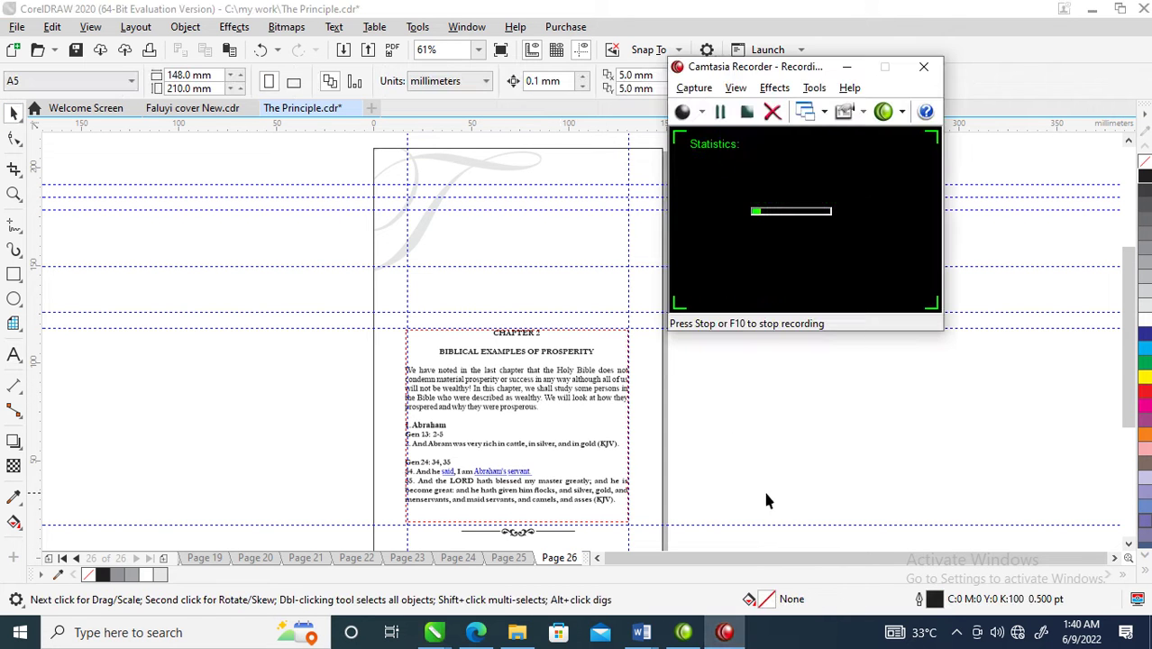
left_click(765, 488)
left_click(534, 352)
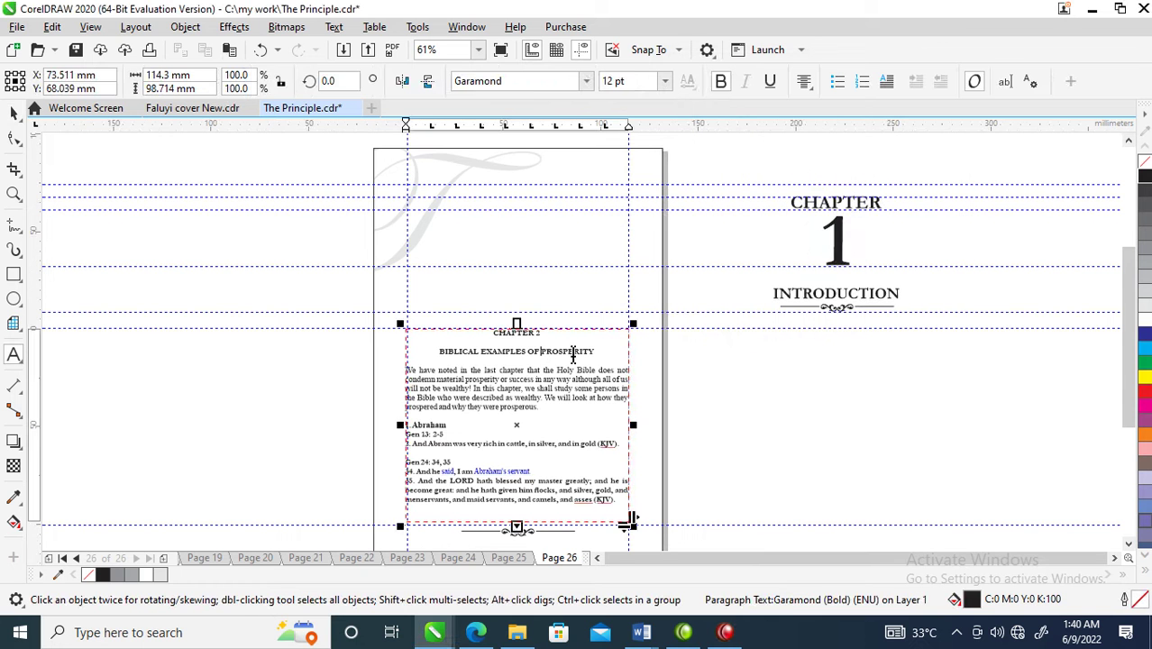
double_click(595, 352)
left_click_drag(595, 353, 492, 337)
key("ctrl+c")
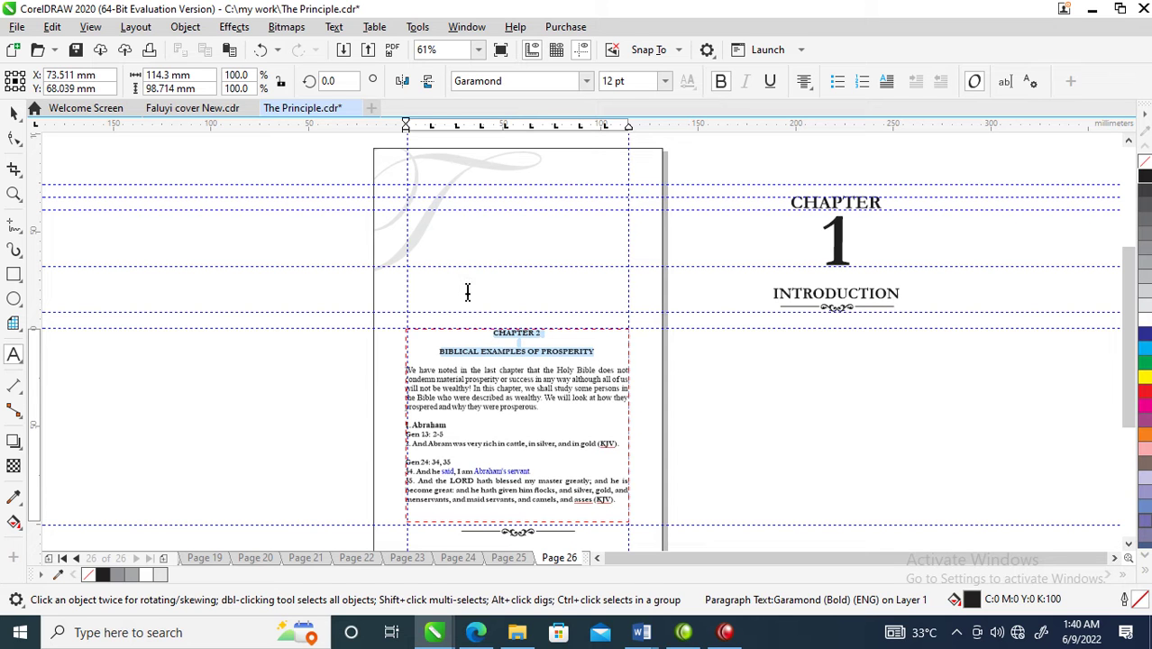
Move the heading lines out of the body text to the page top as separate text lines.
key("Delete")
left_click(484, 229)
key("ctrl+v")
key("ctrl+space")
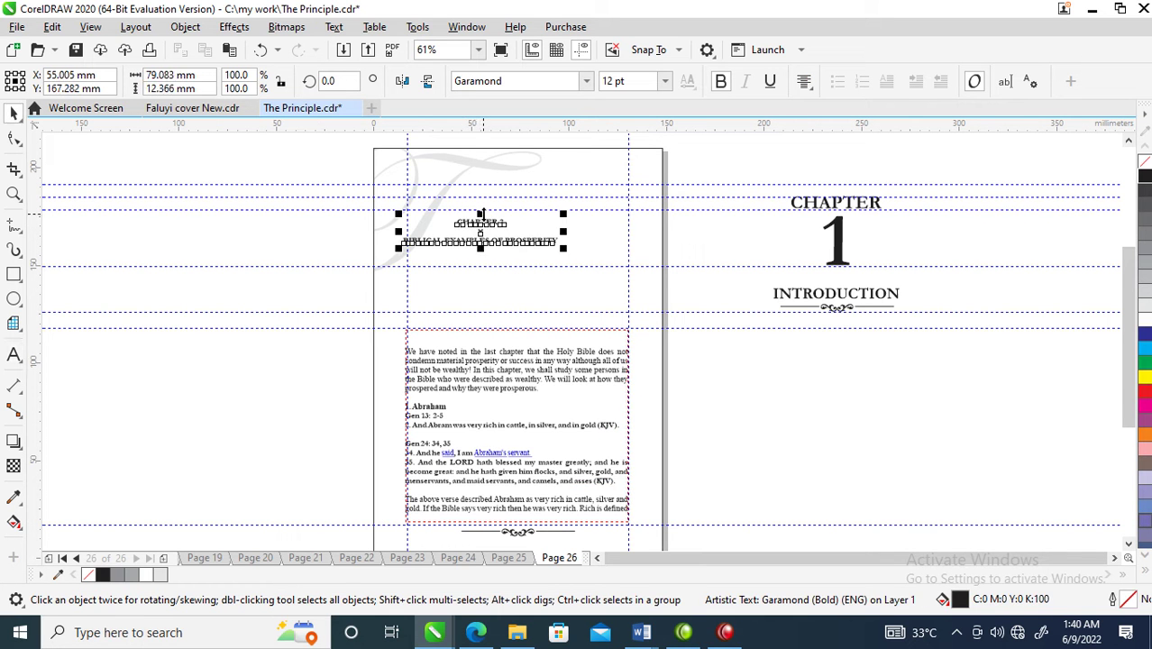
key("z")
left_click(689, 303)
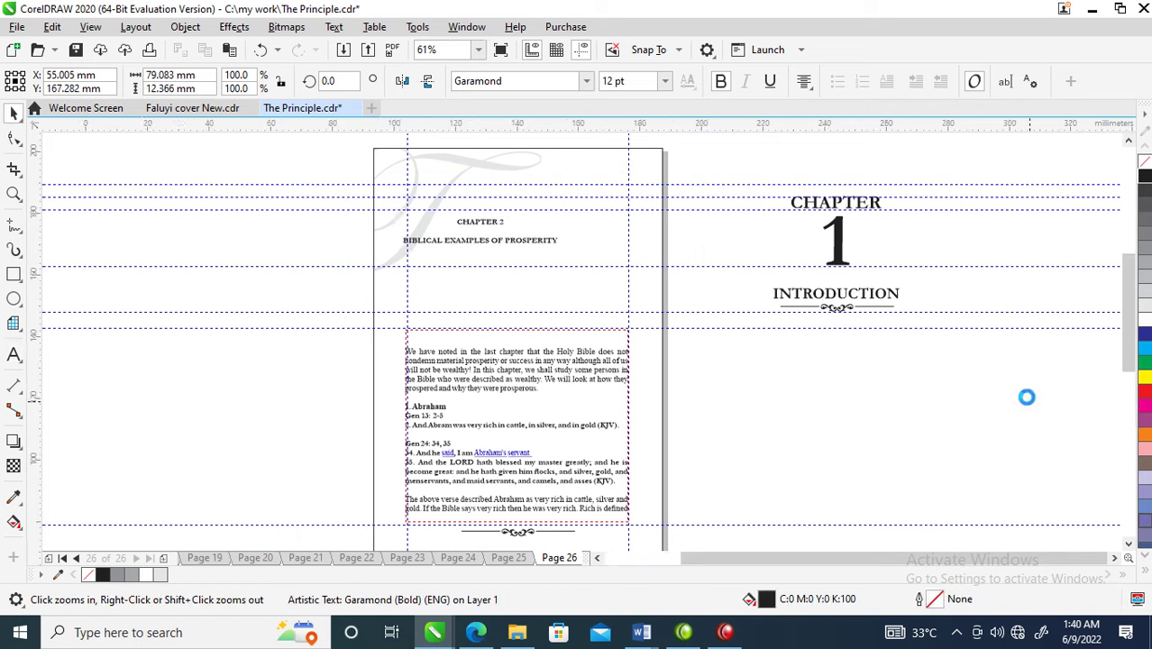
key("space")
key("Tab")
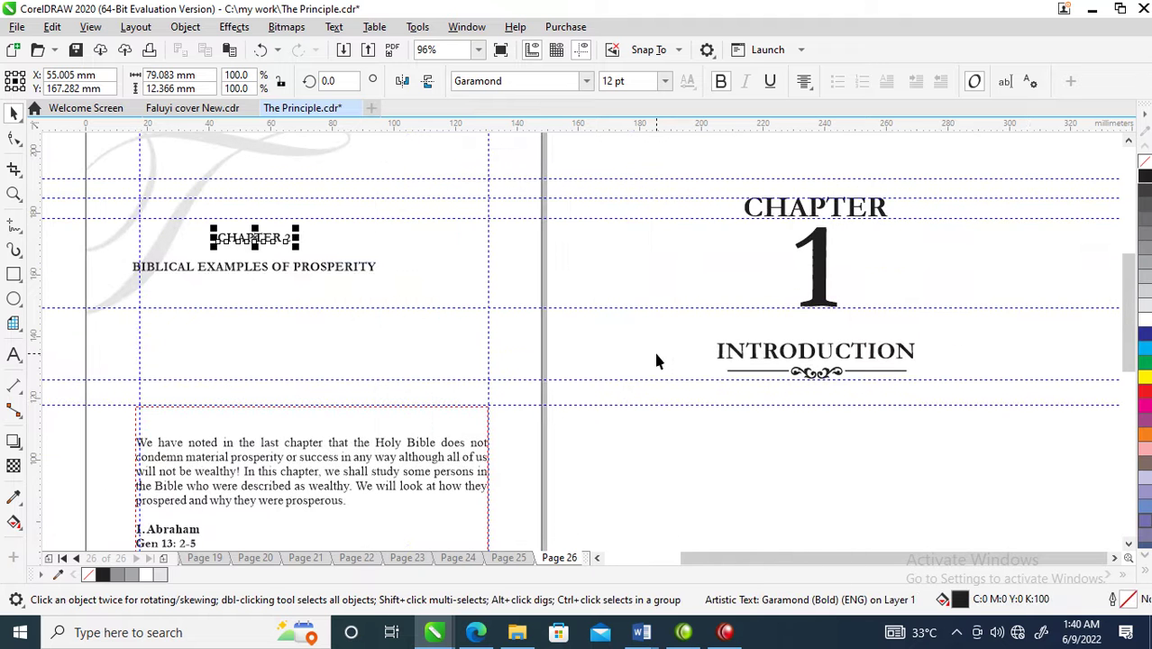
Apply Chapter 1's CHAPTER styling to CHAPTER 2, placing the large 2 and title below.
left_click_drag(878, 207, 273, 241)
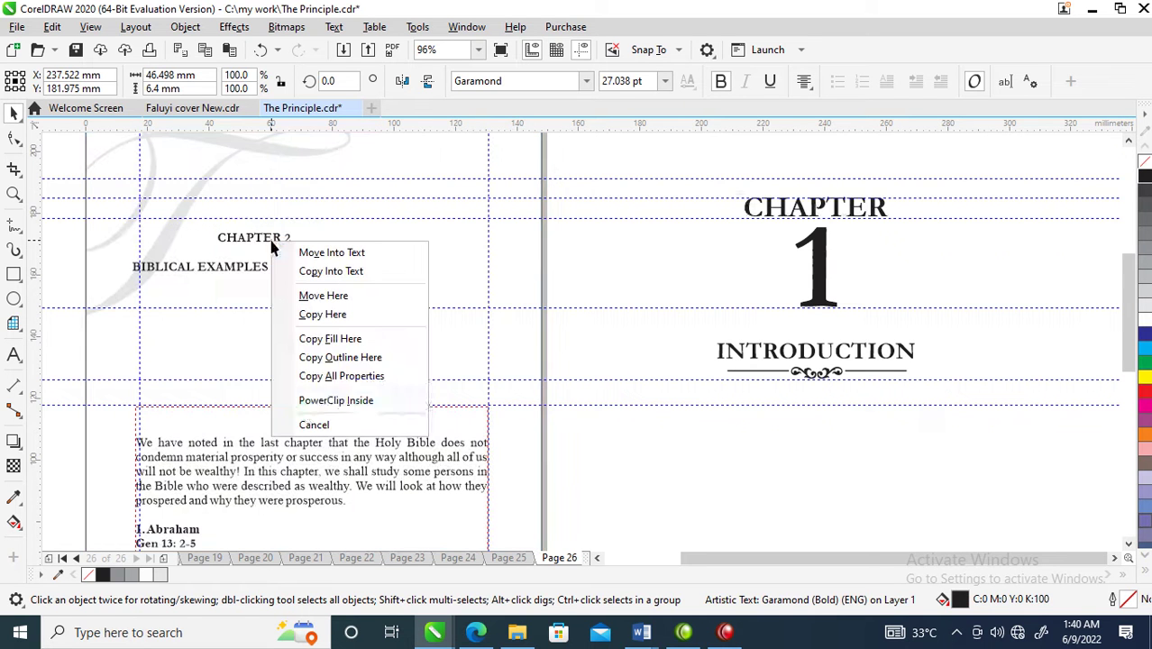
left_click(335, 377)
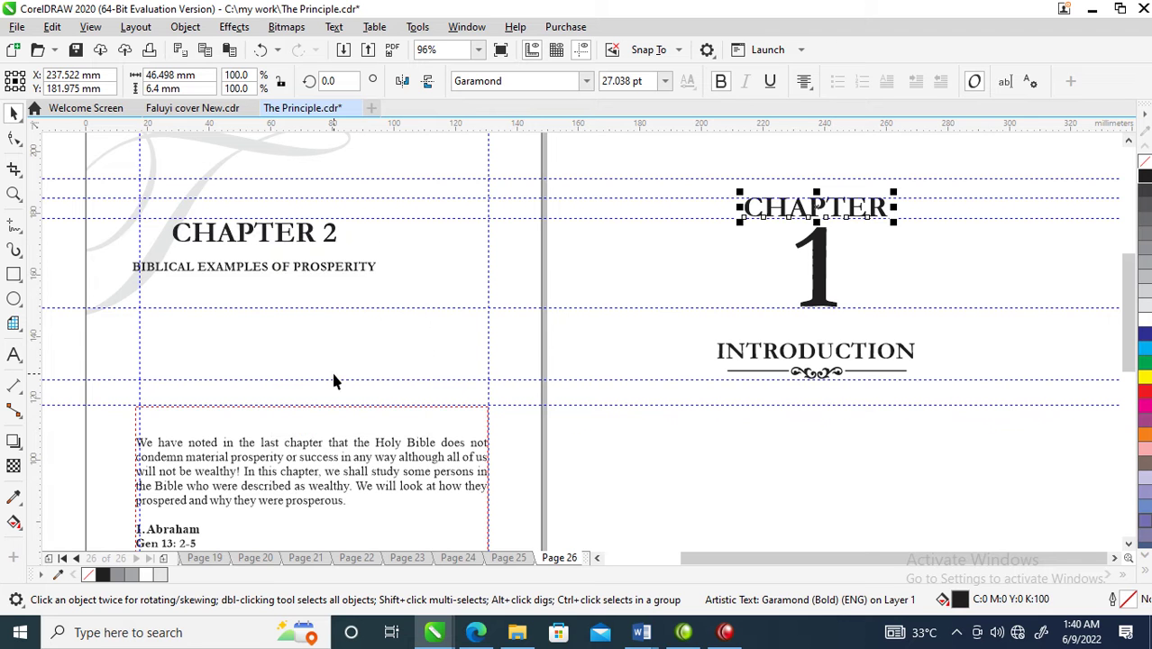
left_click_drag(313, 236, 362, 211)
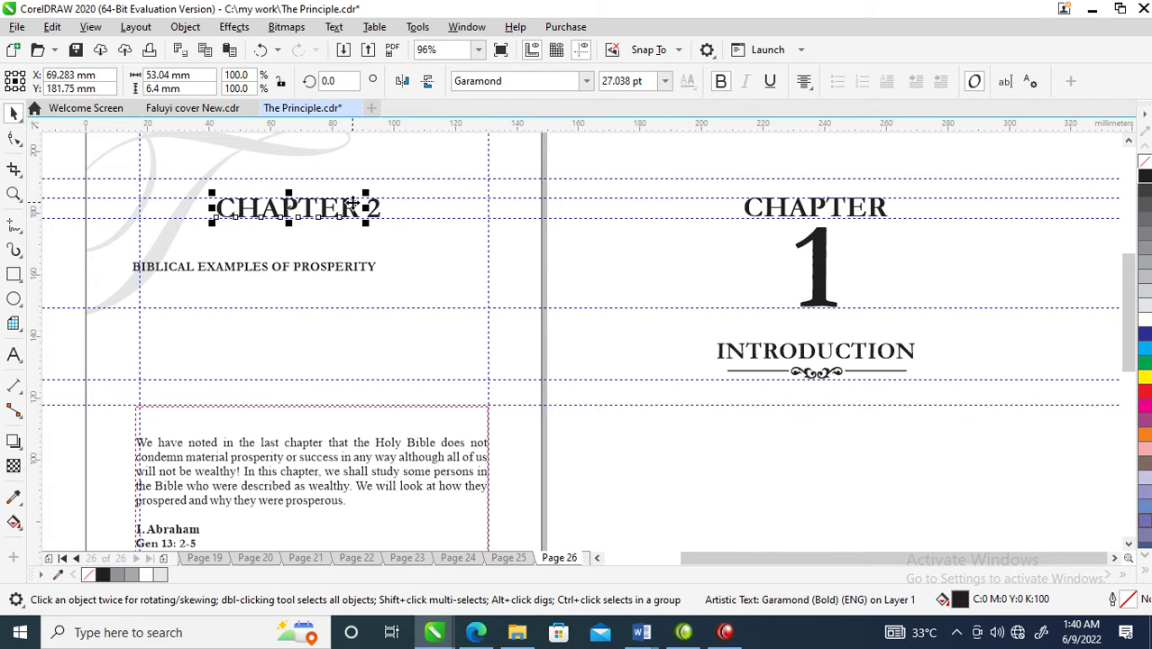
left_click_drag(378, 210, 336, 315)
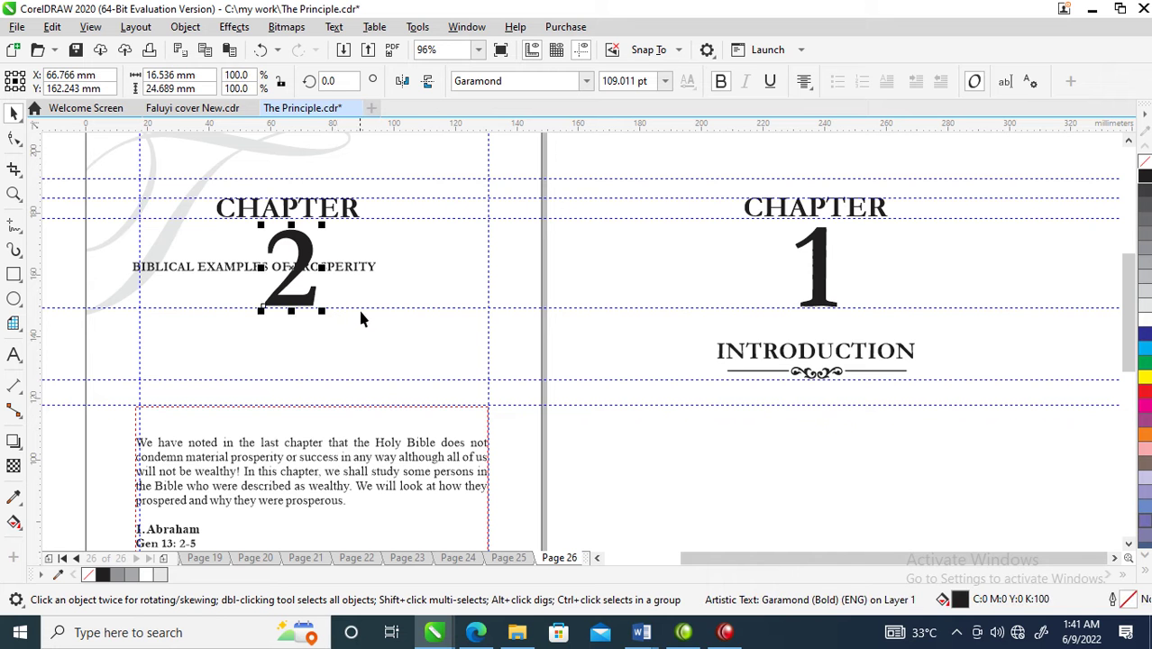
left_click_drag(361, 274, 389, 385)
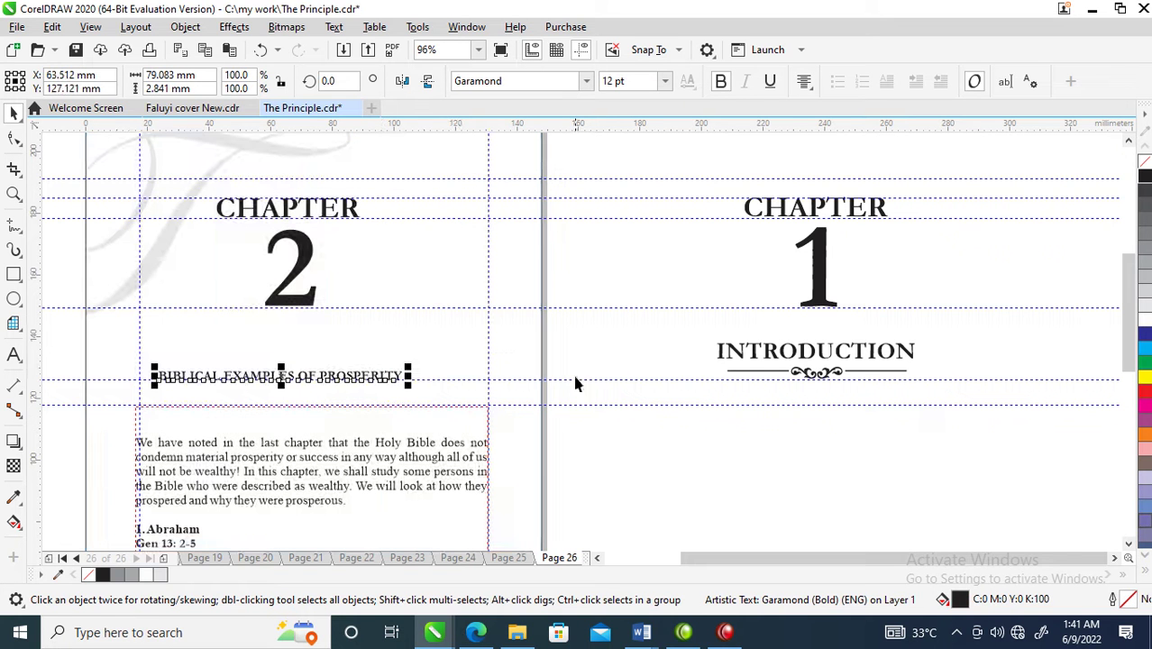
left_click_drag(735, 361, 397, 371)
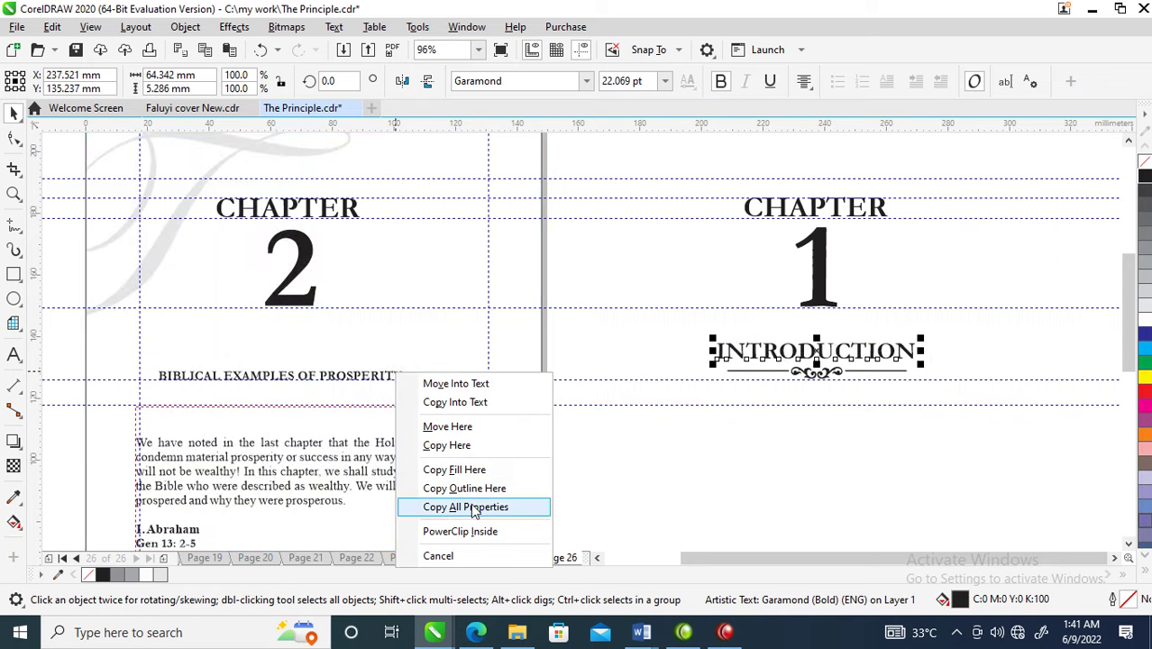
Give the title INTRODUCTION's text style and break it onto two lines before OF.
left_click(471, 504)
left_click_drag(457, 378, 518, 361)
double_click(376, 353)
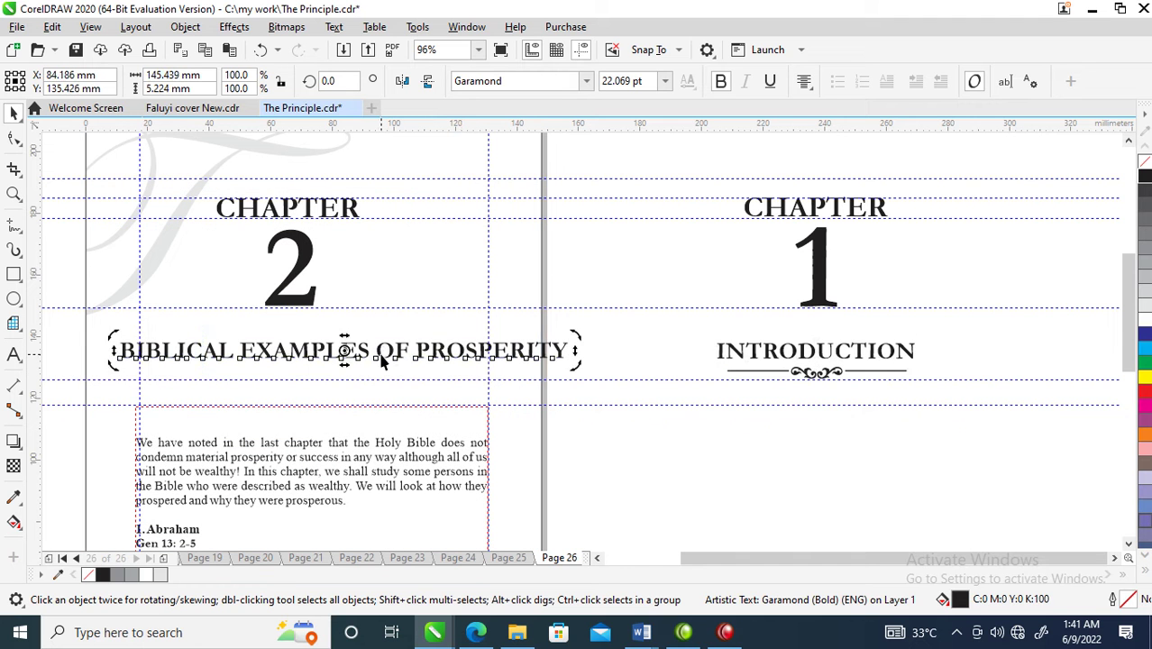
key("Return")
key("ctrl+space")
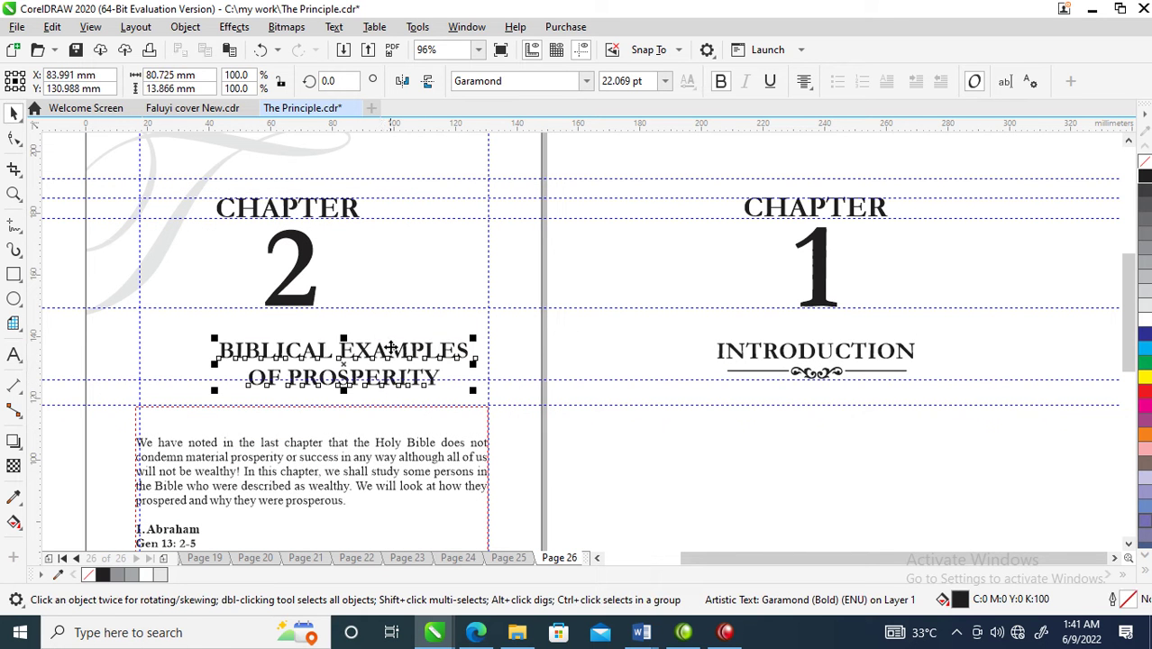
left_click_drag(405, 349, 371, 349)
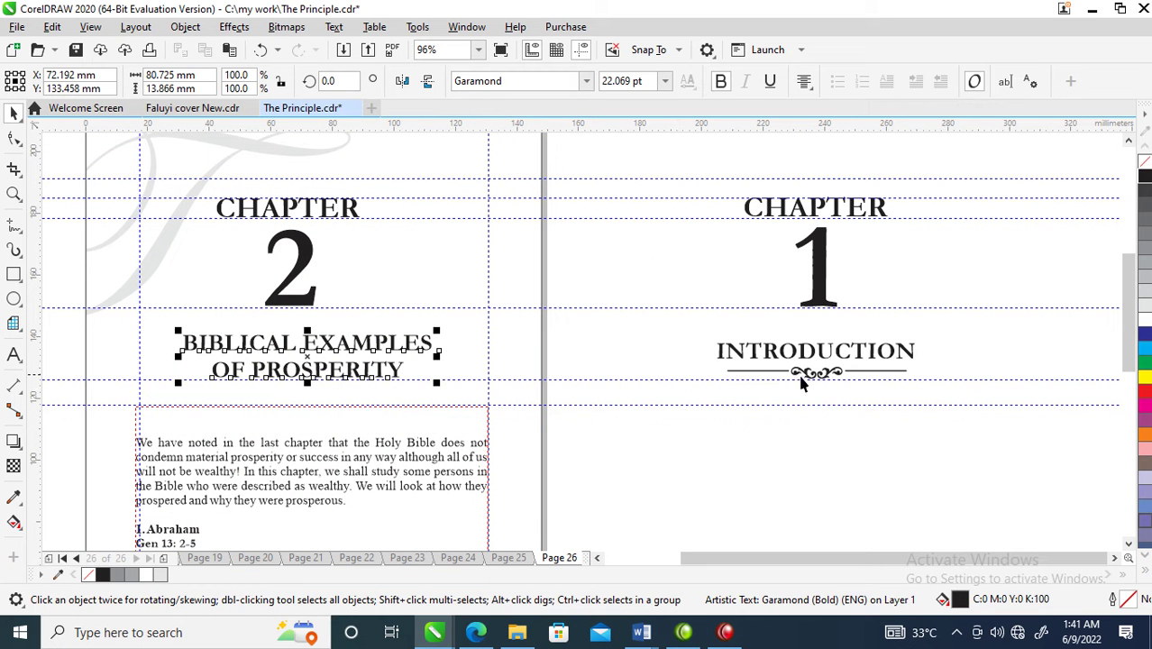
Place a copy of the Chapter 1 ornament under the title, centred on the page.
left_click_drag(803, 382, 298, 396)
right_click(299, 397)
key("Escape")
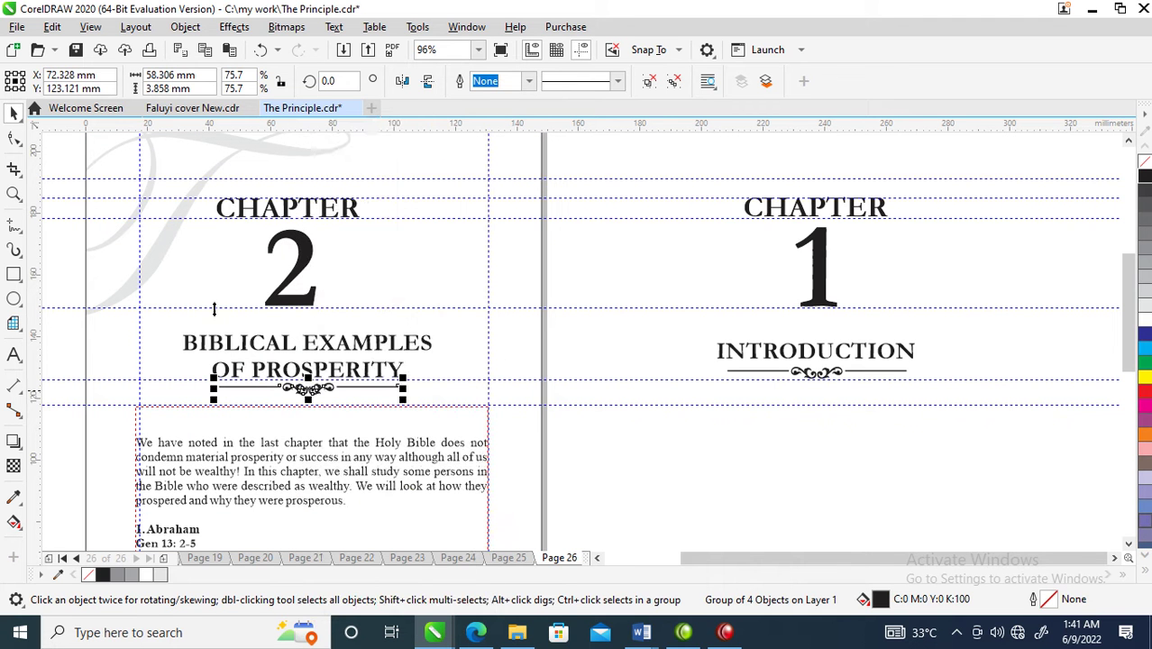
left_click(379, 377, "shift")
key("c")
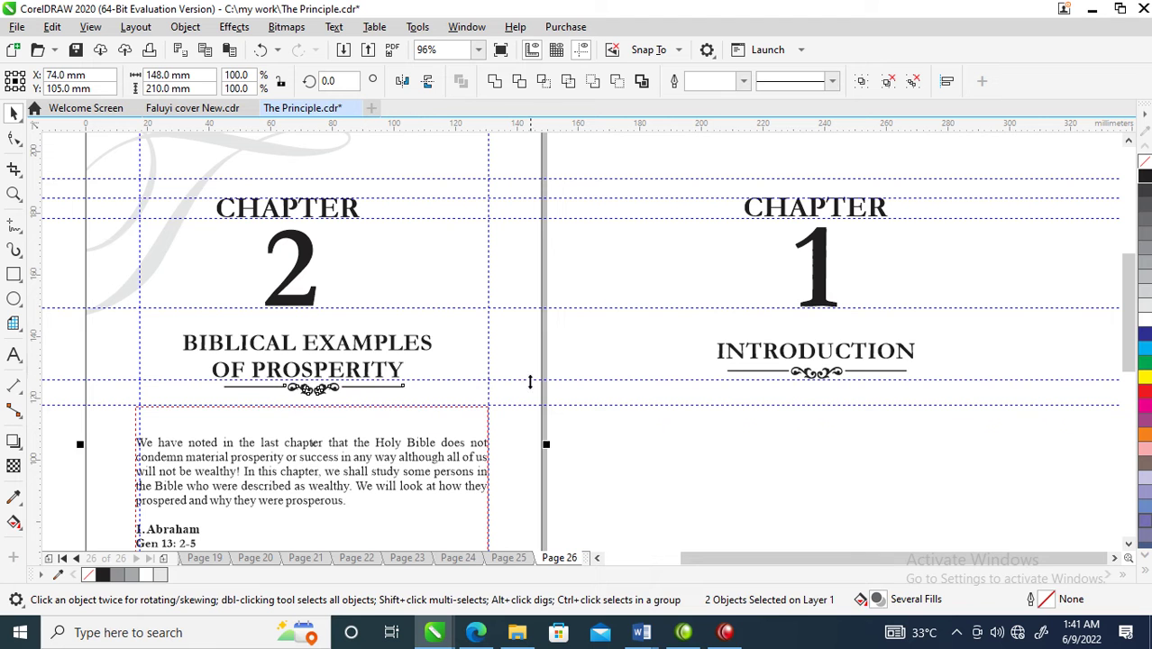
Tighten the line spacing between the title's two lines.
left_click(307, 376)
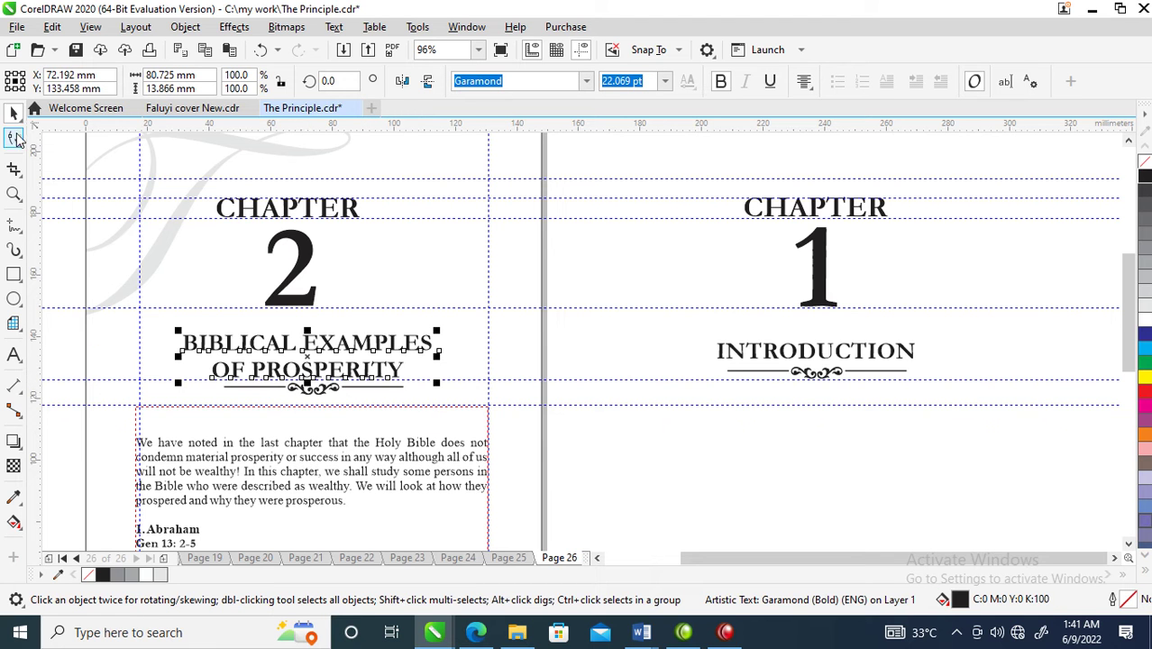
left_click(14, 137)
left_click_drag(174, 386, 175, 375)
key("space")
Centre the chapter number, title and ornament together horizontally on the page.
left_click_drag(124, 163, 509, 412)
left_click(518, 360, "shift")
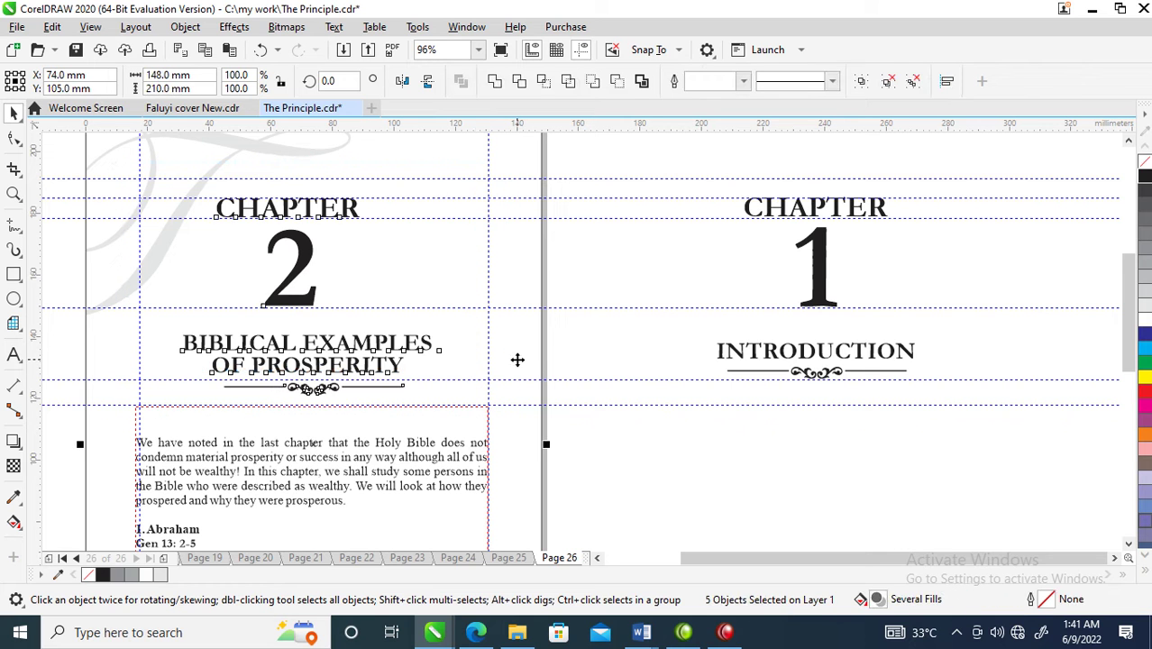
key("c")
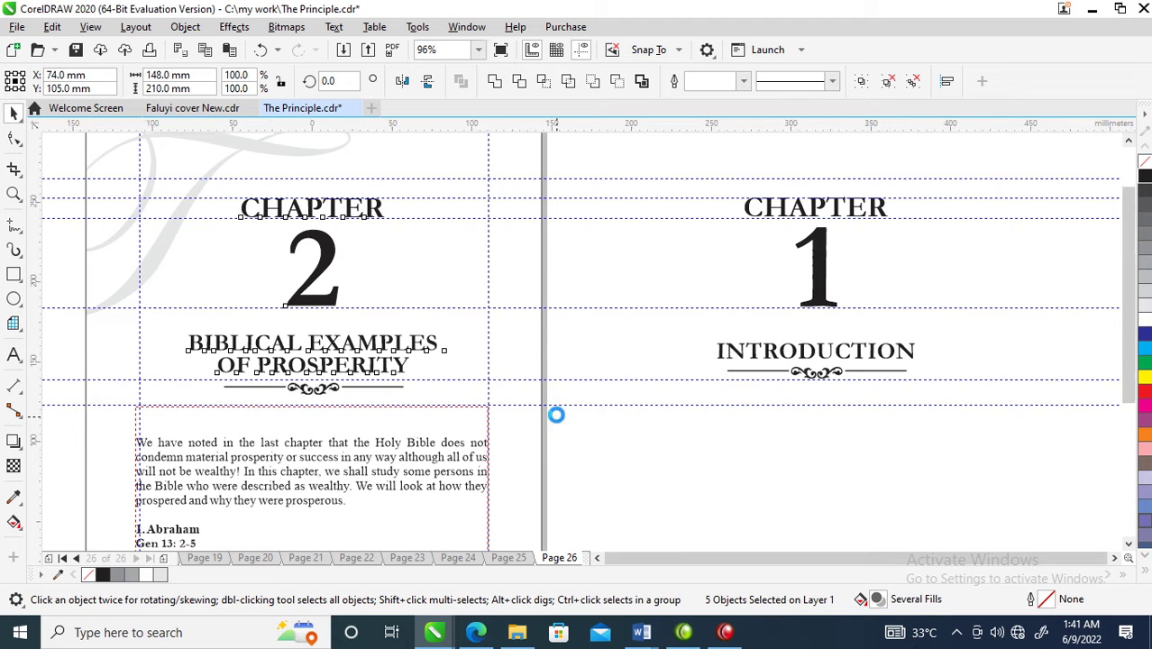
scroll(532, 415, "down", 4)
key("z")
left_click_drag(374, 377, 622, 499)
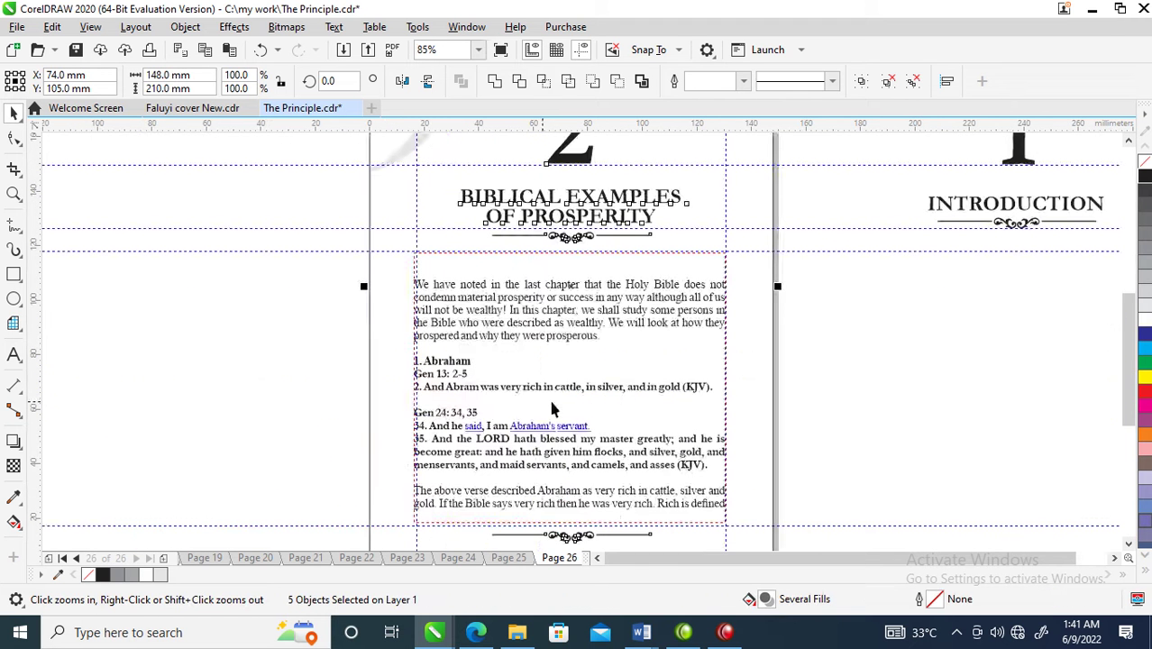
Remove the blank space before the body text's opening paragraph.
key("space")
left_click(463, 292)
left_click(417, 284)
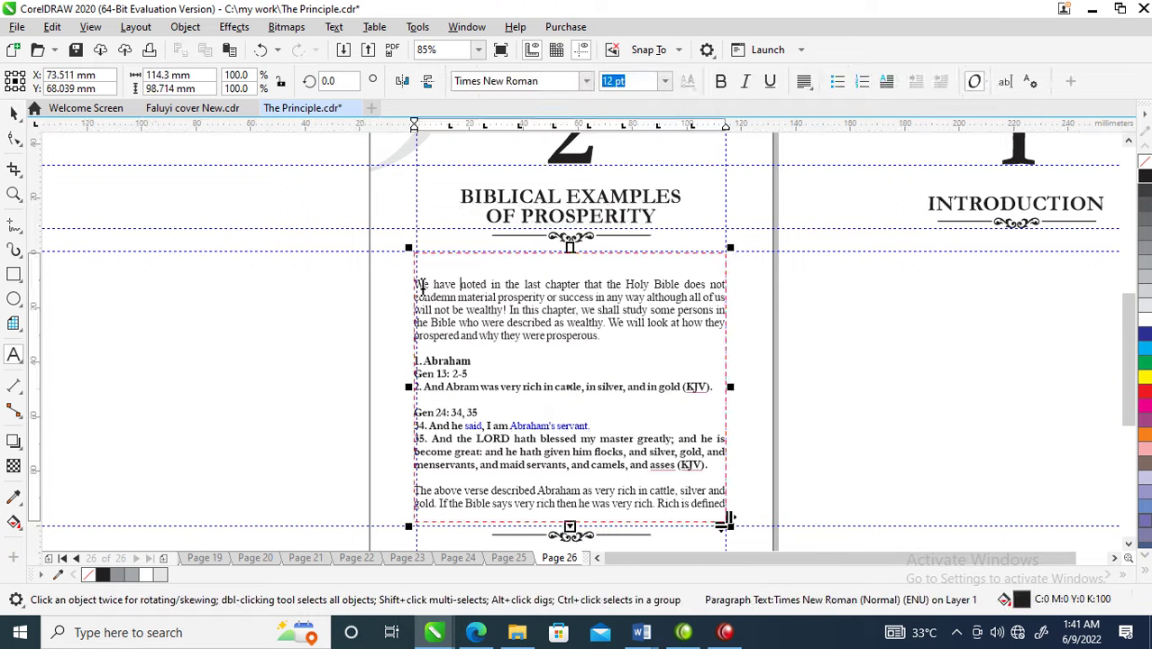
left_click(416, 284)
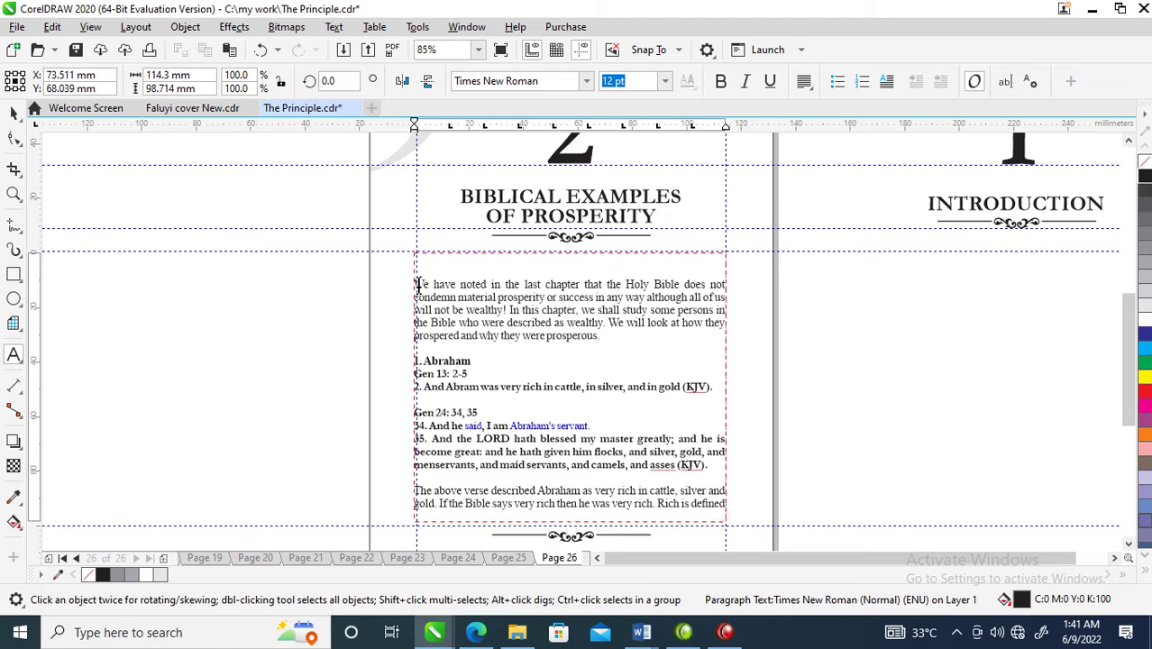
key("BackSpace")
key("BackSpace")
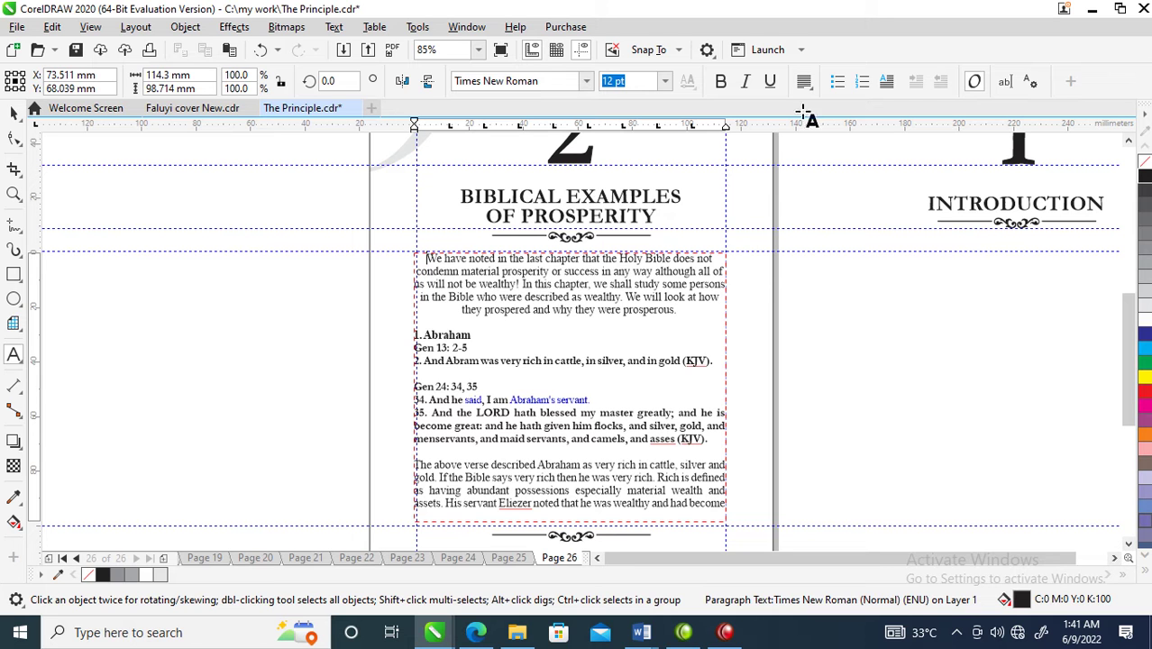
key("ctrl+End")
Set the body text frame to Full Justify alignment.
left_click(12, 117)
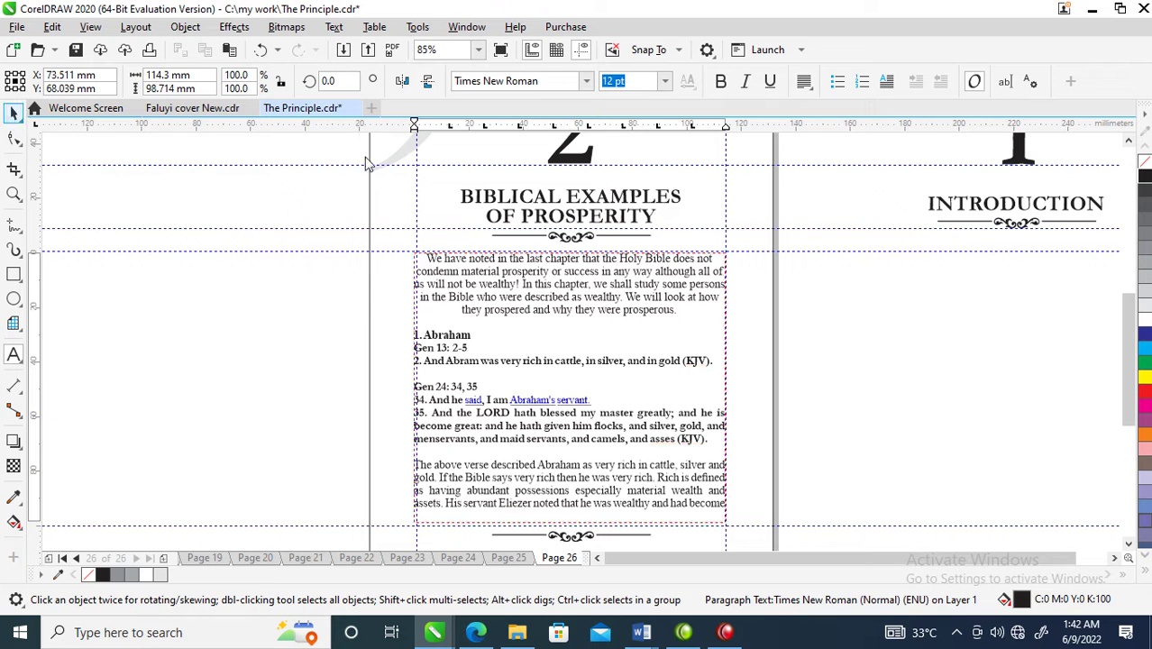
left_click(804, 81)
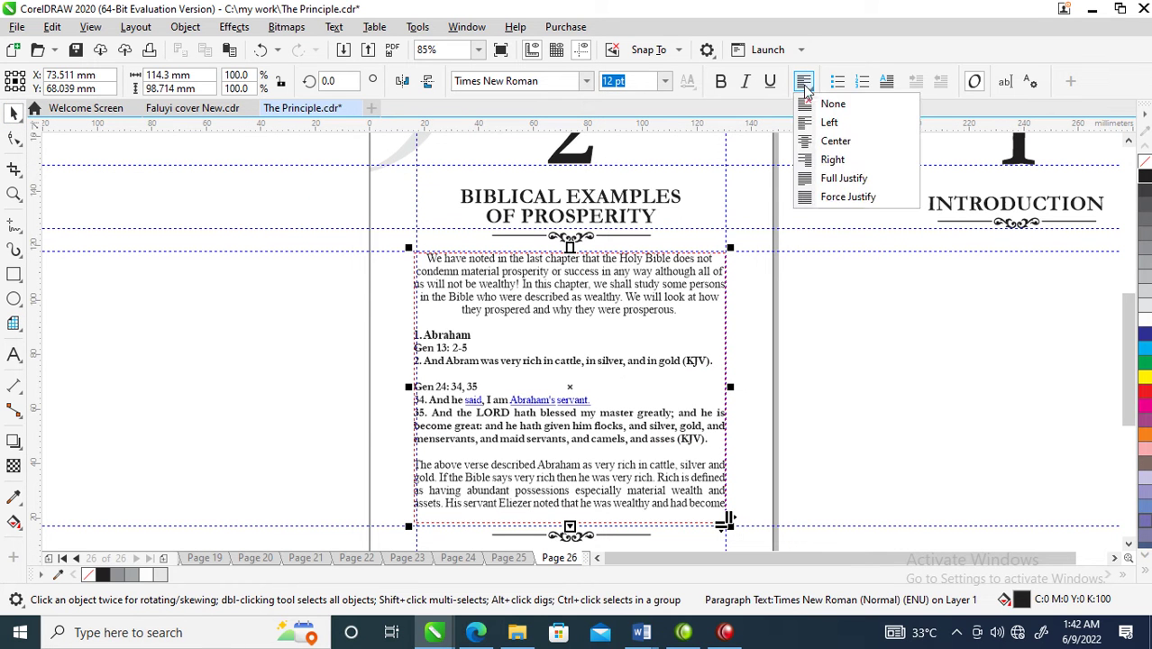
left_click(835, 178)
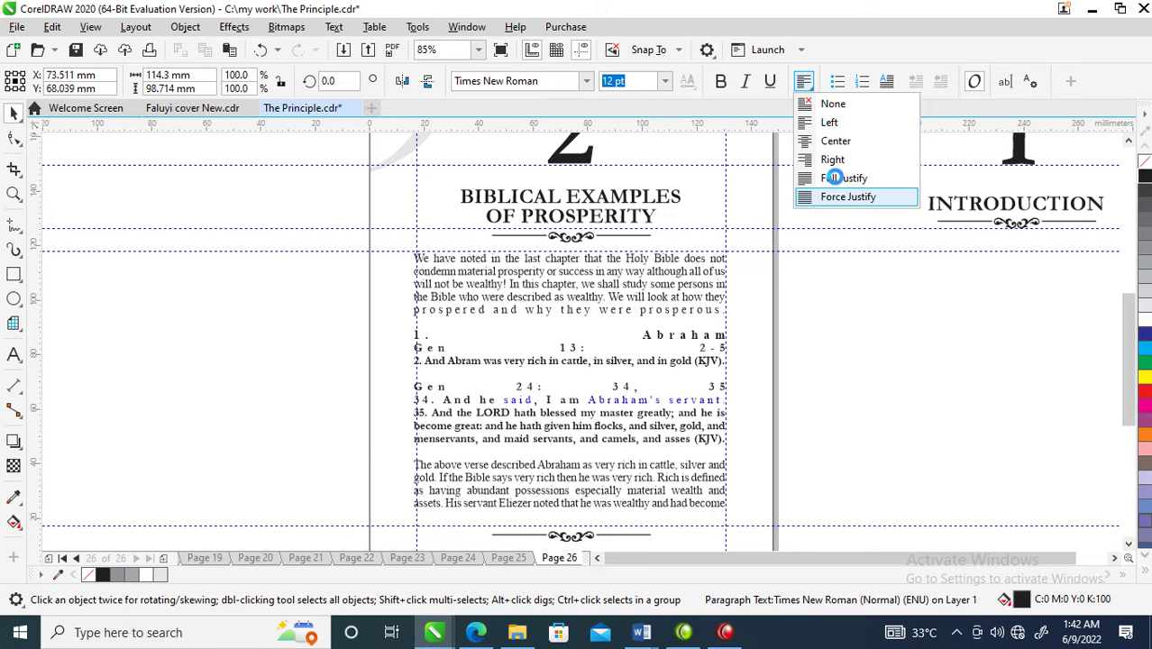
left_click(808, 180)
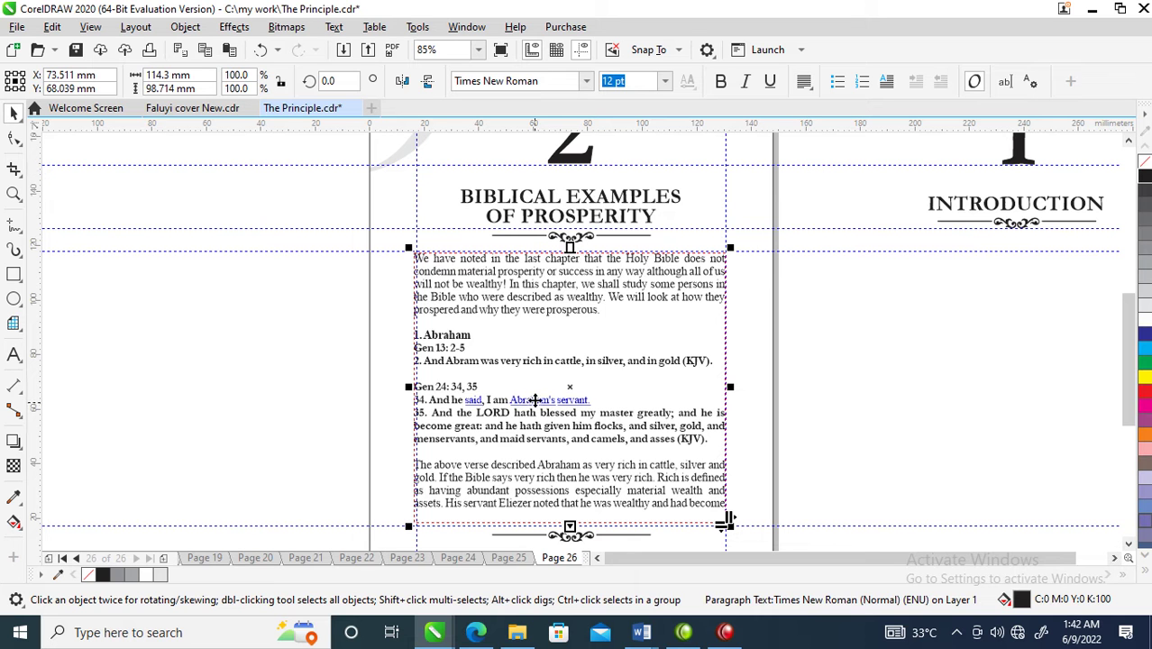
scroll(534, 385, "down", 4)
key("z")
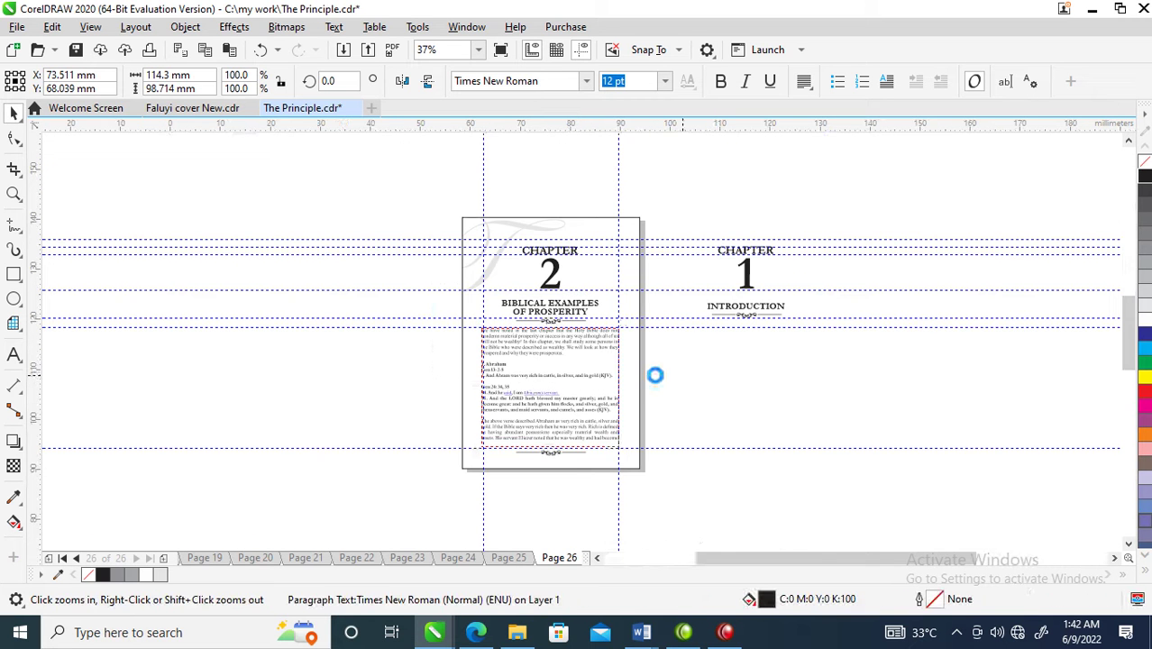
scroll(554, 325, "up", 7)
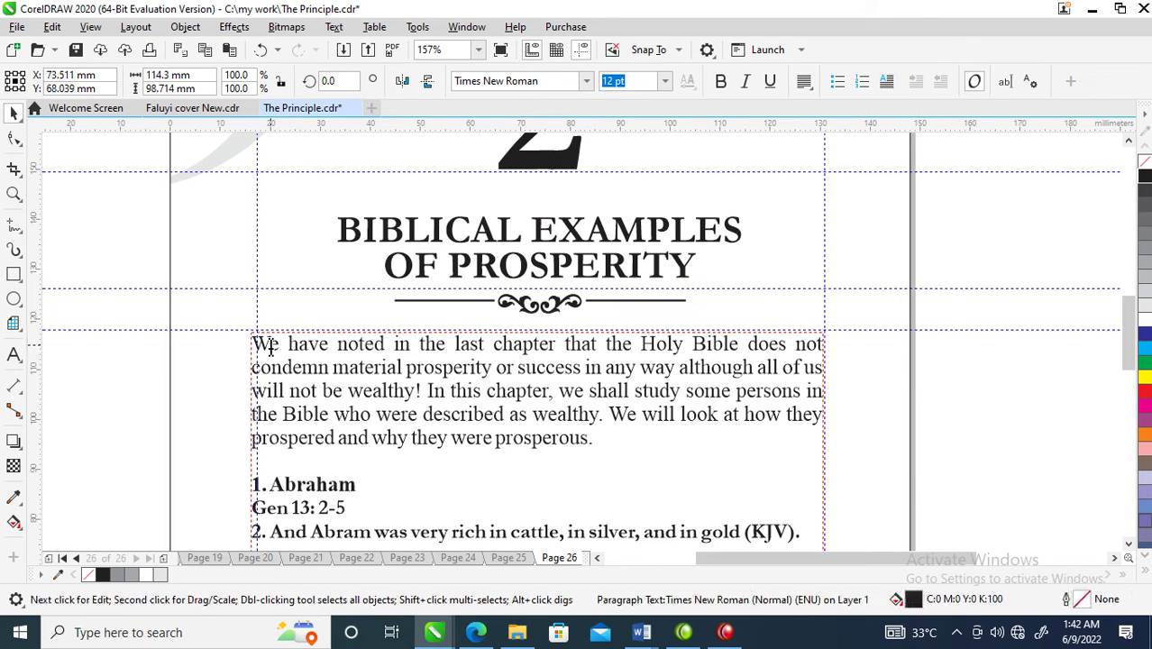
Add a three-line drop cap to the opening W of the Chapter 2 body text.
double_click(268, 349)
left_click_drag(268, 349, 243, 343)
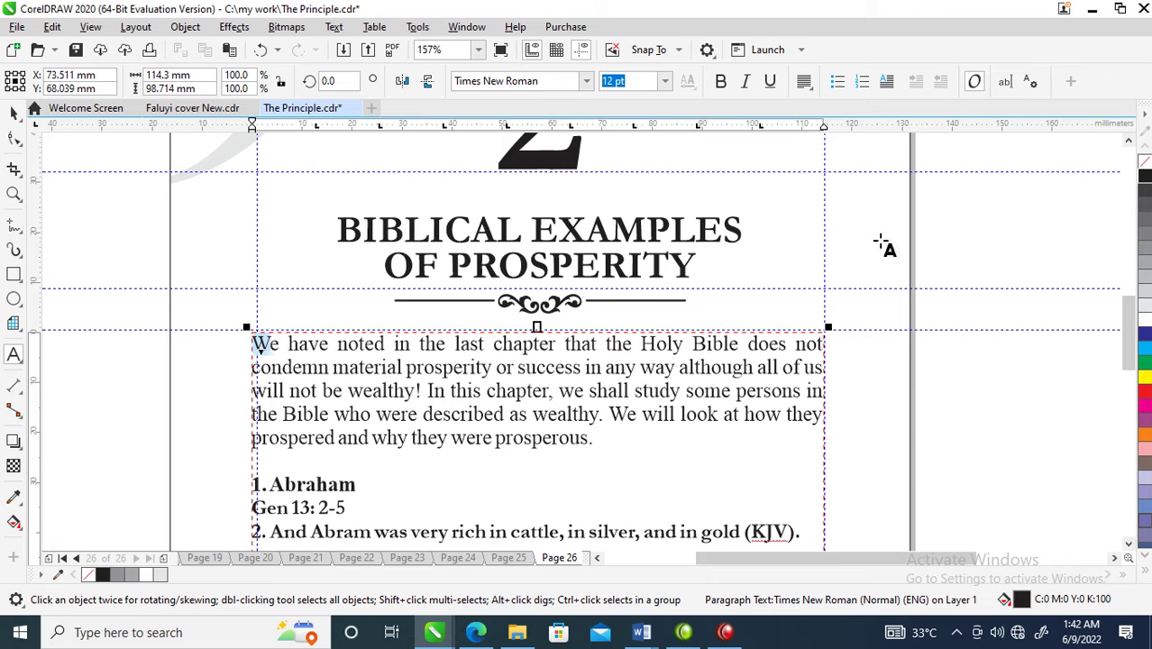
left_click(886, 82)
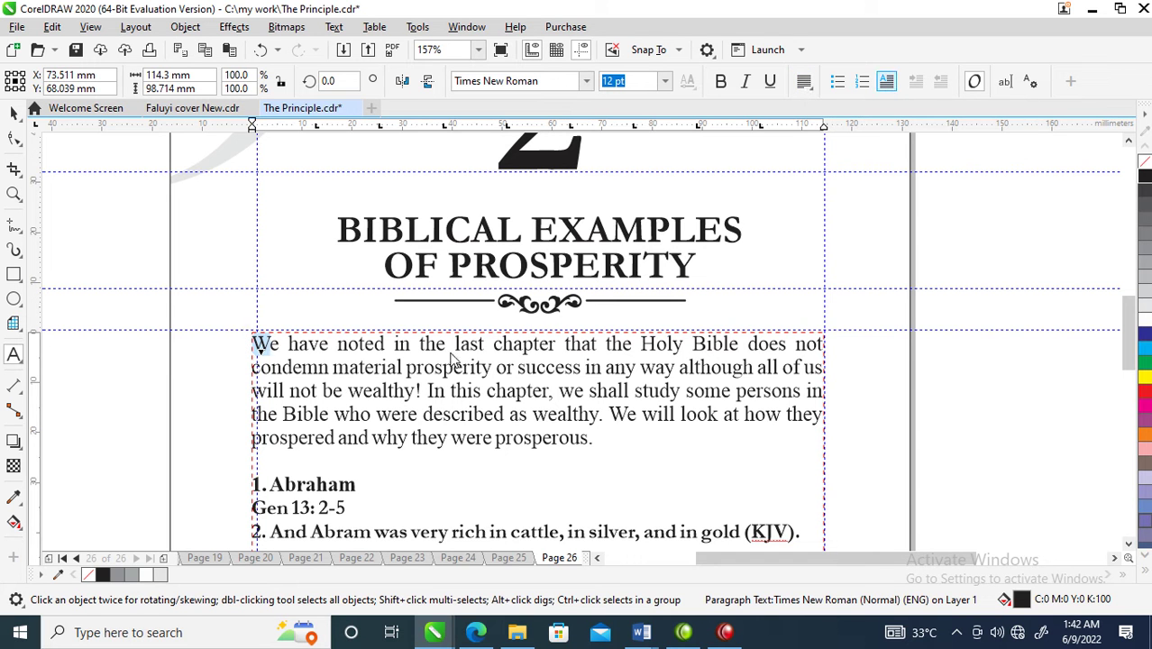
left_click(356, 357)
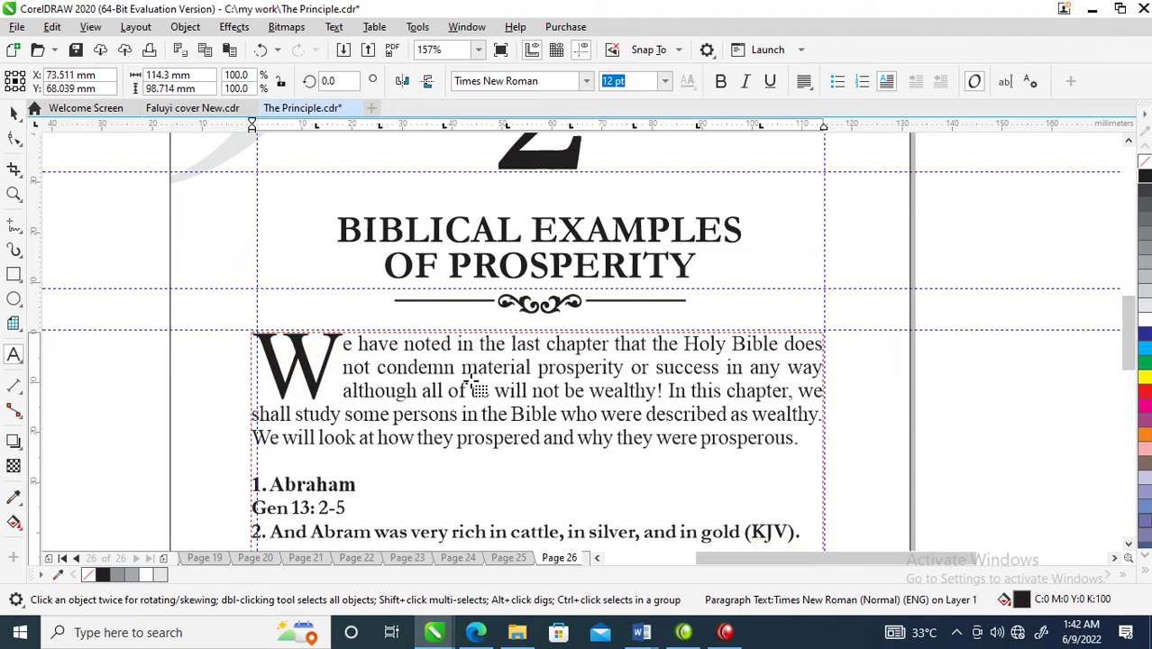
scroll(504, 270, "down", 4)
key("z")
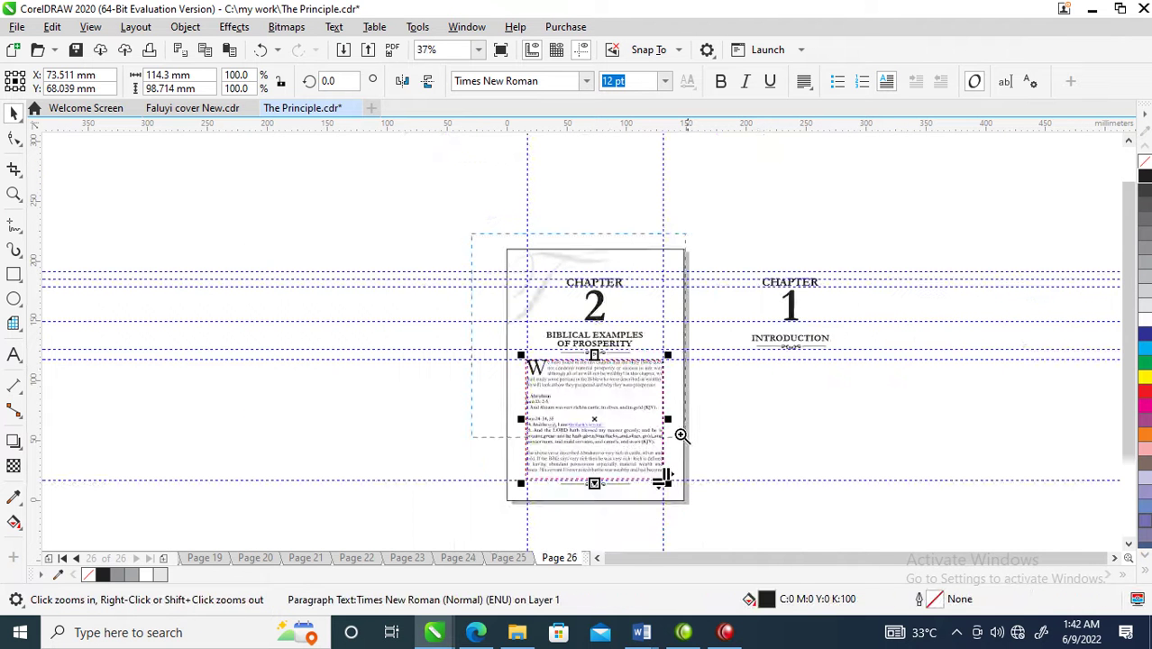
scroll(694, 490, "up", 1)
Reposition the chapter heading on page 26.
key("space")
left_click_drag(576, 276, 596, 313)
key("z")
scroll(375, 208, "down", 2)
left_click_drag(380, 177, 570, 387)
Link the body text's overflow into a new paragraph frame drawn beside the page.
left_click(469, 376)
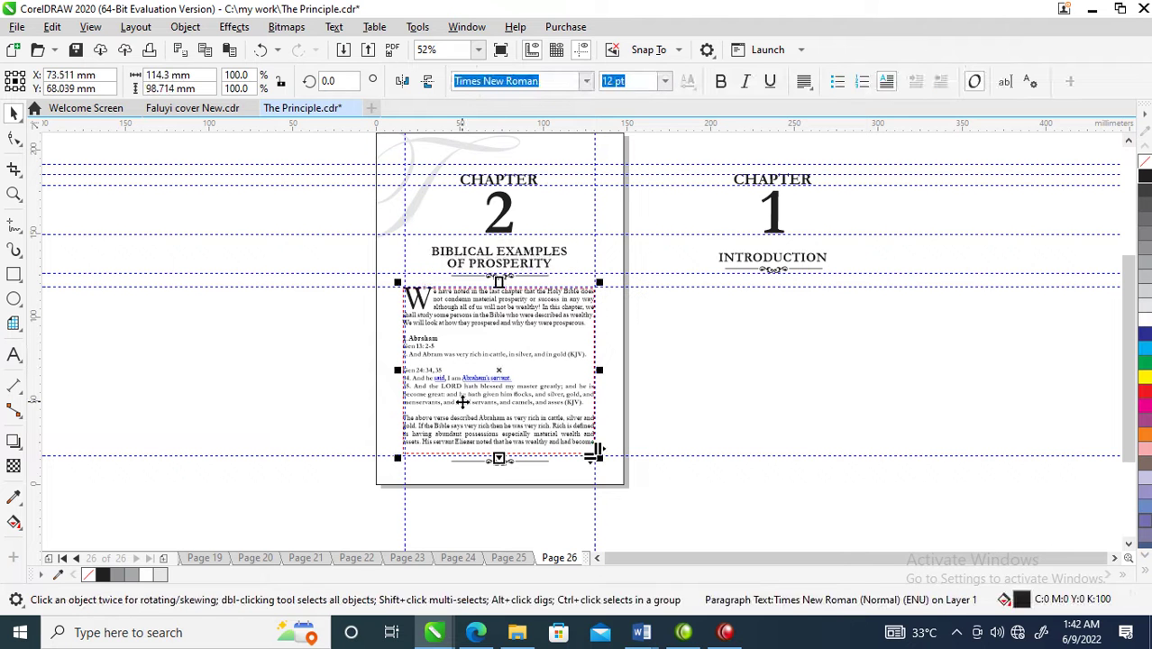
key("z")
left_click_drag(339, 272, 726, 496)
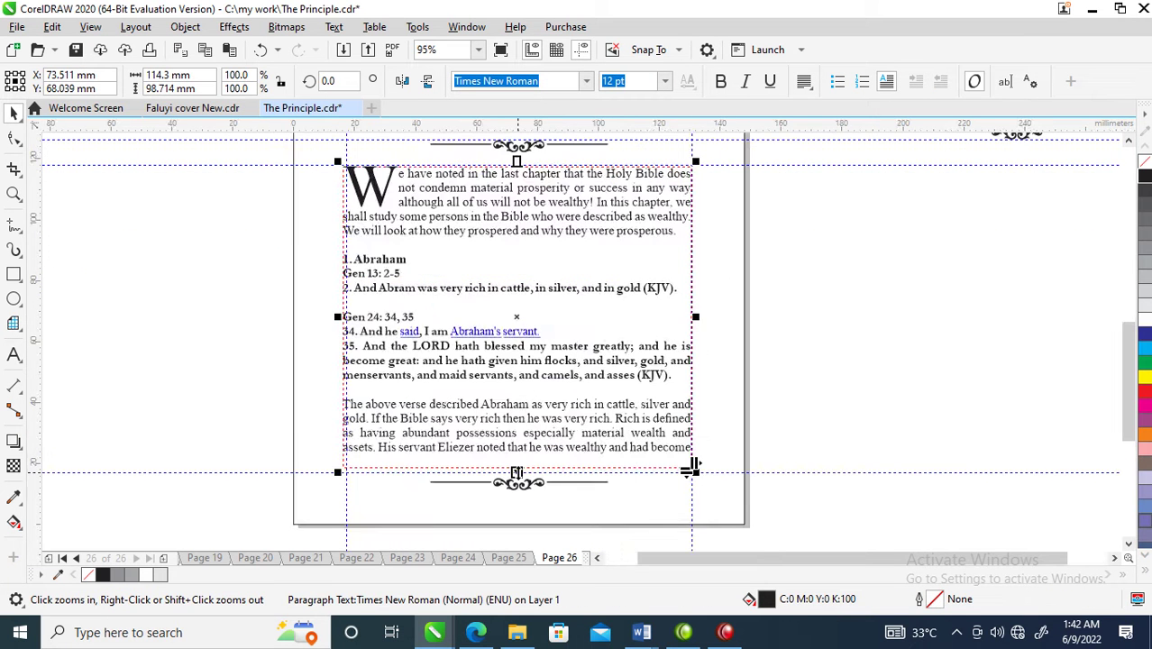
left_click_drag(328, 422, 838, 527)
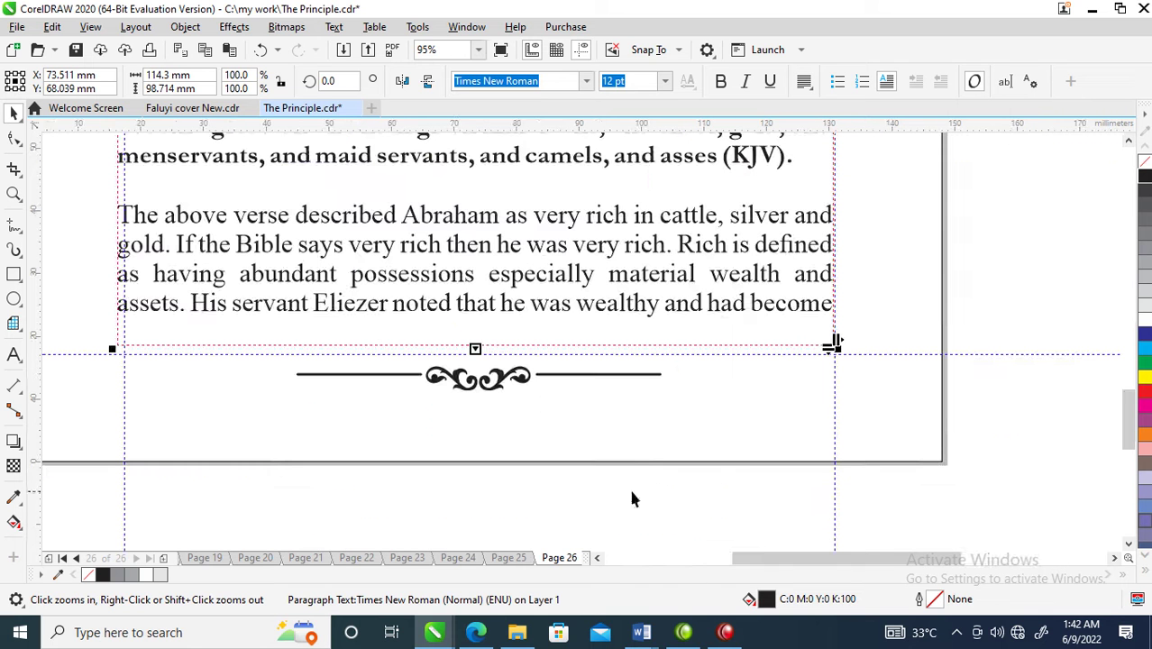
left_click_drag(455, 292, 530, 397)
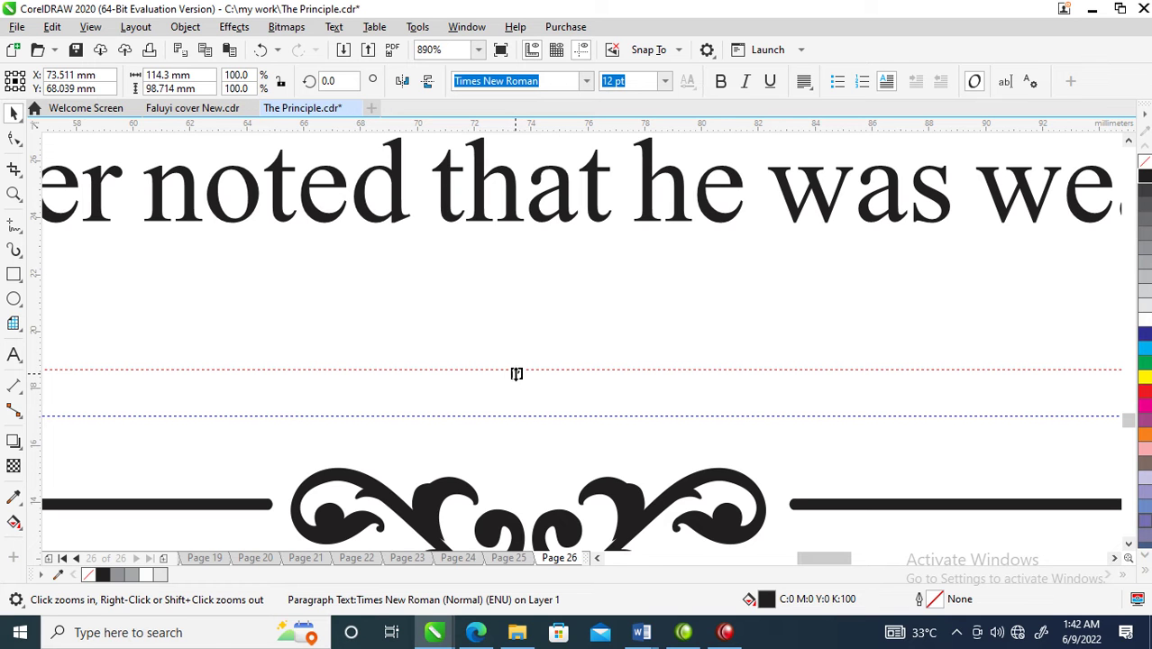
scroll(513, 386, "down", 6)
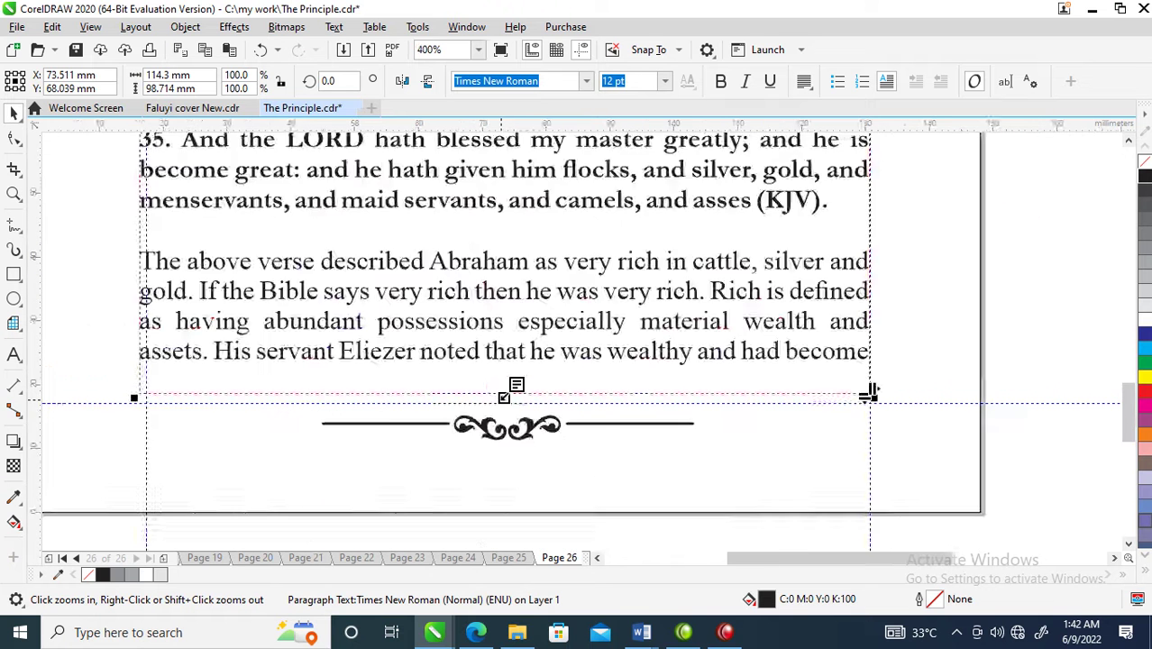
left_click_drag(651, 275, 847, 423)
left_click(655, 411)
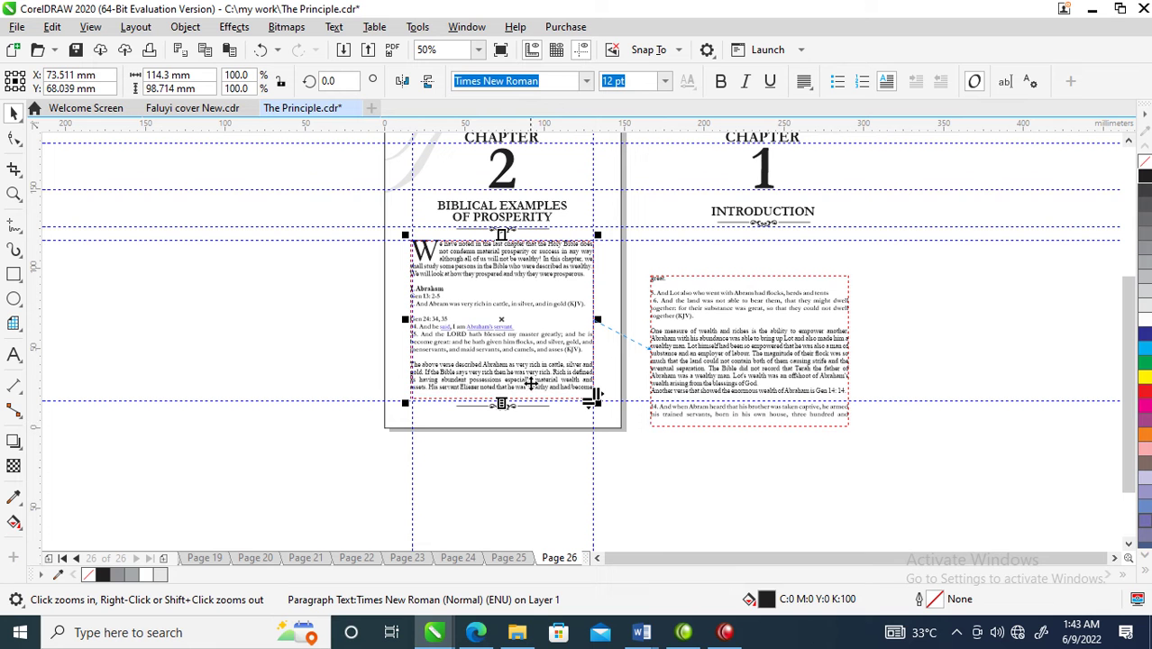
Stretch the page 26 body frame slightly so the word 'great' fits inside.
key("Escape")
key("z")
left_click_drag(358, 236, 723, 501)
key("space")
left_click(563, 373)
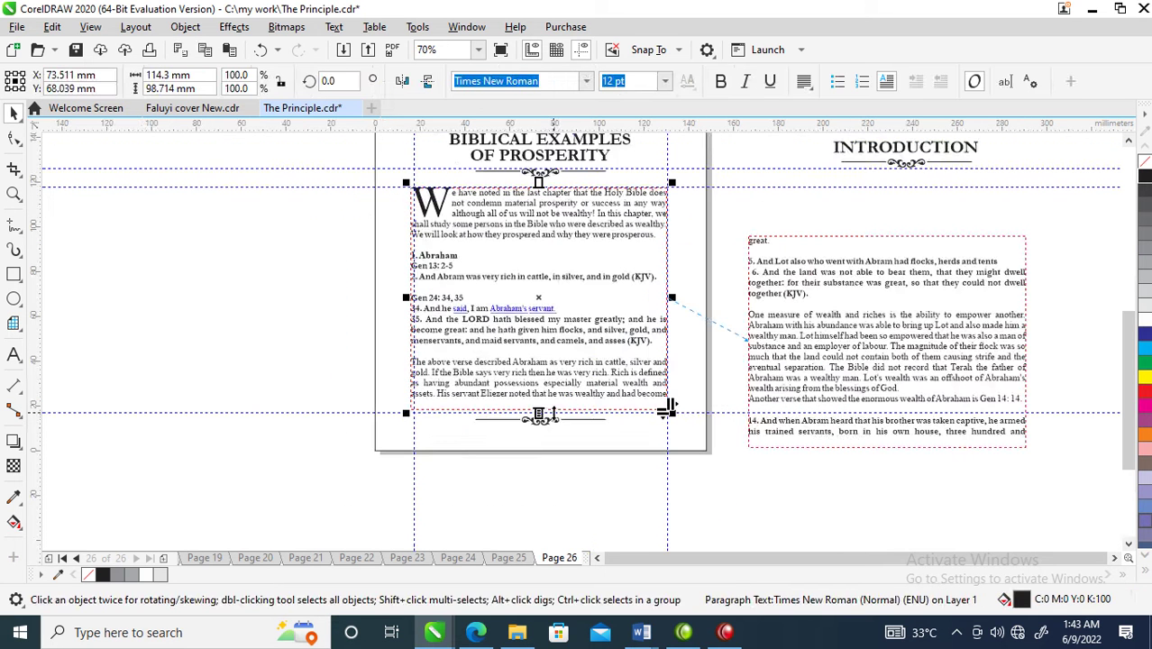
left_click_drag(539, 411, 539, 417)
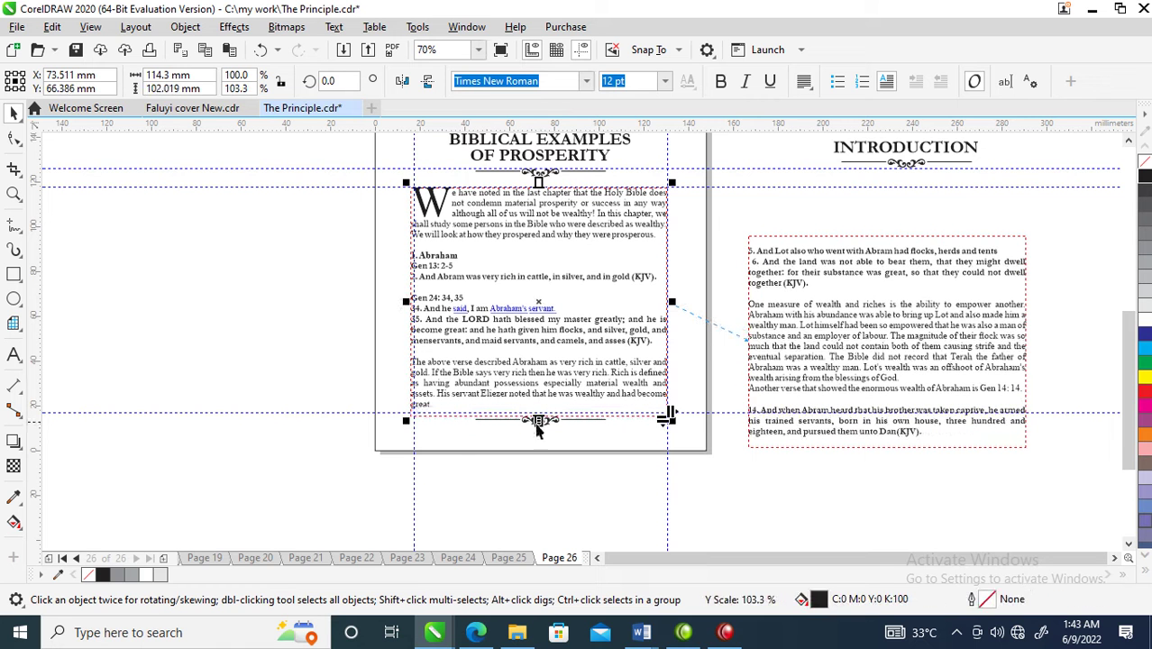
Select the watermark and footer group and add a new Page 27 after page 26.
left_click(389, 239)
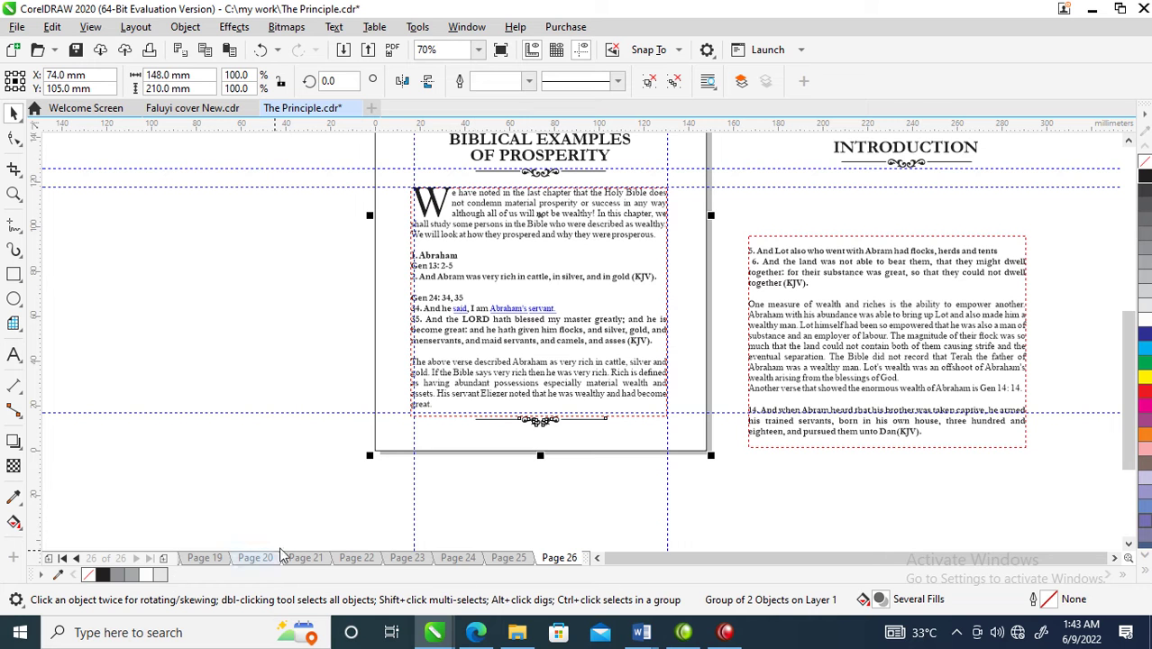
left_click(165, 560)
left_click(164, 559)
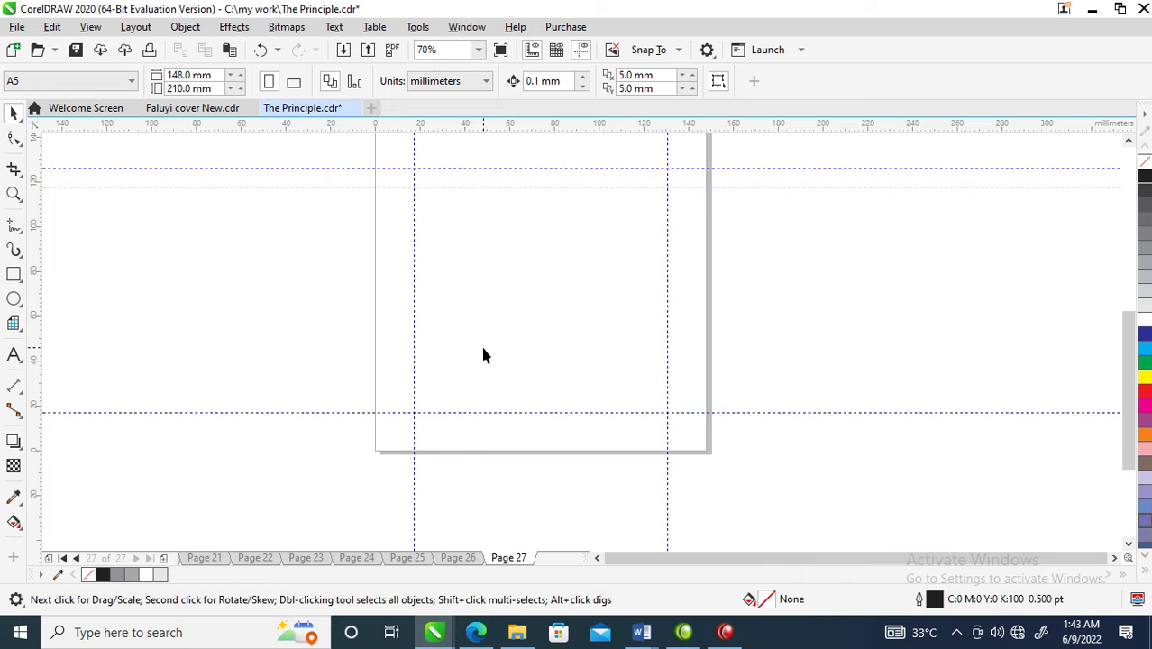
Paste the watermark and footer onto Page 27.
key("ctrl+v")
scroll(522, 367, "down", 4)
key("z")
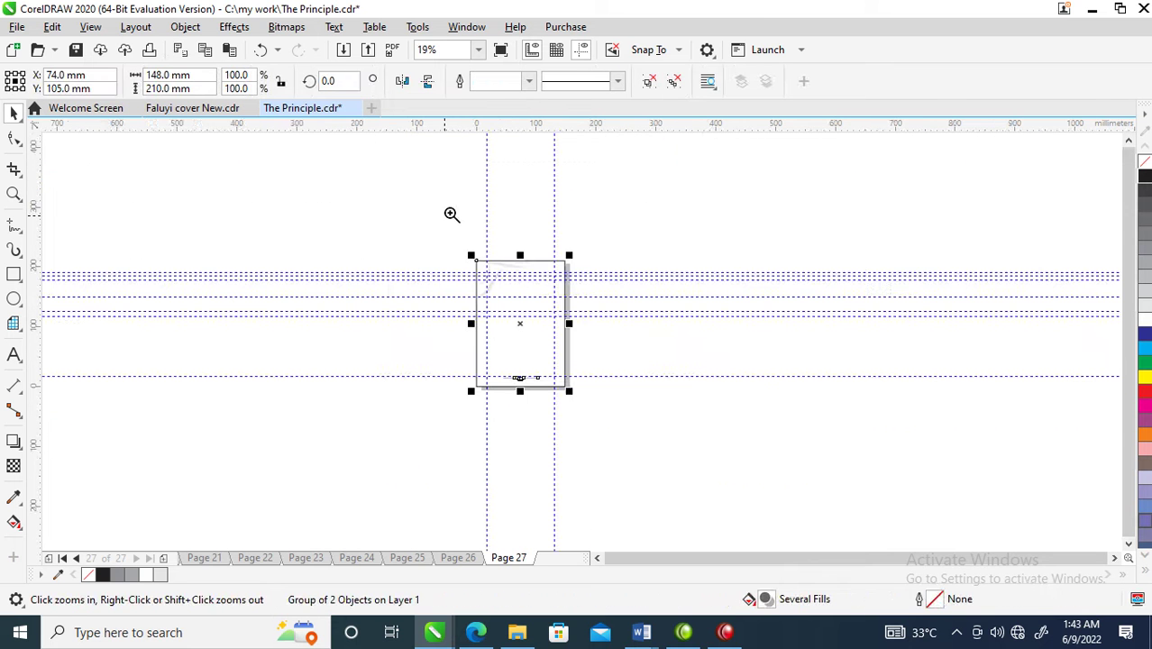
left_click(630, 509)
Move the overflow text frame from beside Page 26 onto Page 27.
left_click(465, 559)
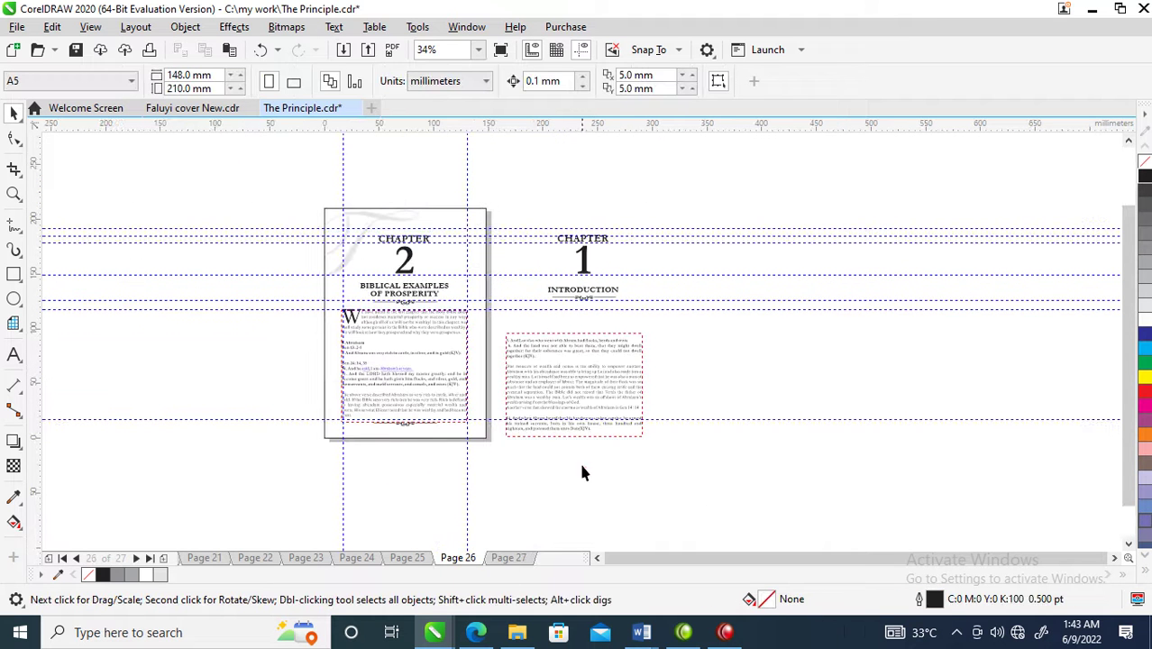
left_click(559, 361)
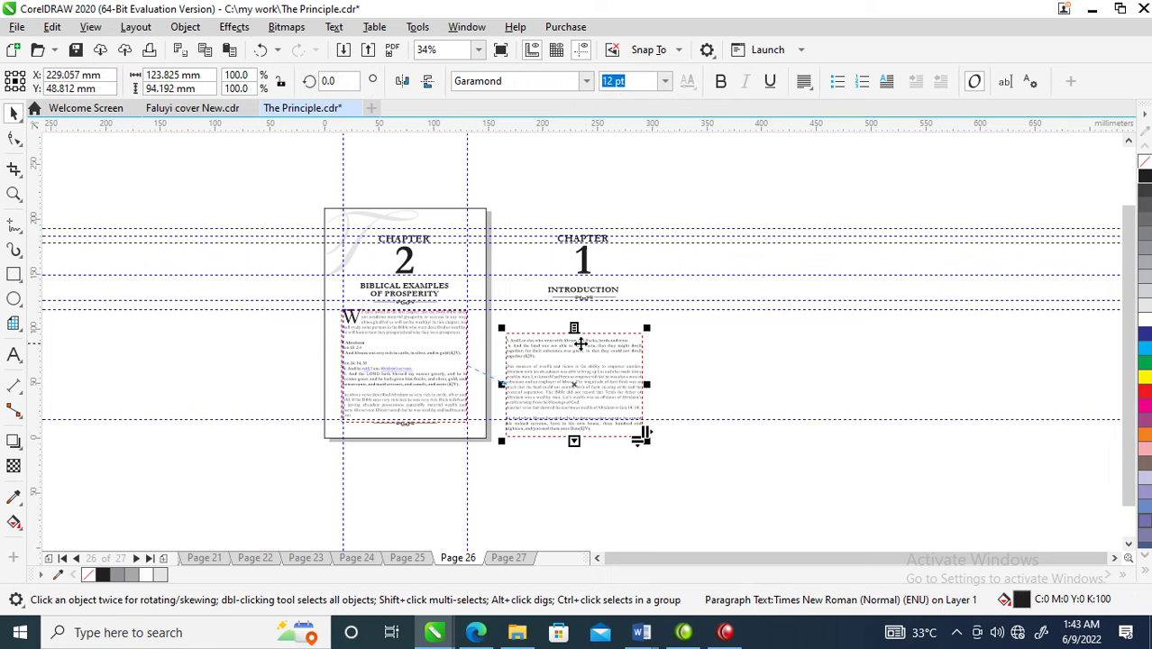
left_click_drag(572, 365, 514, 559)
left_click_drag(430, 328, 406, 250)
Narrow the Page 27 text frame to the right margin guide, then return to Page 26.
key("z")
left_click_drag(298, 196, 554, 466)
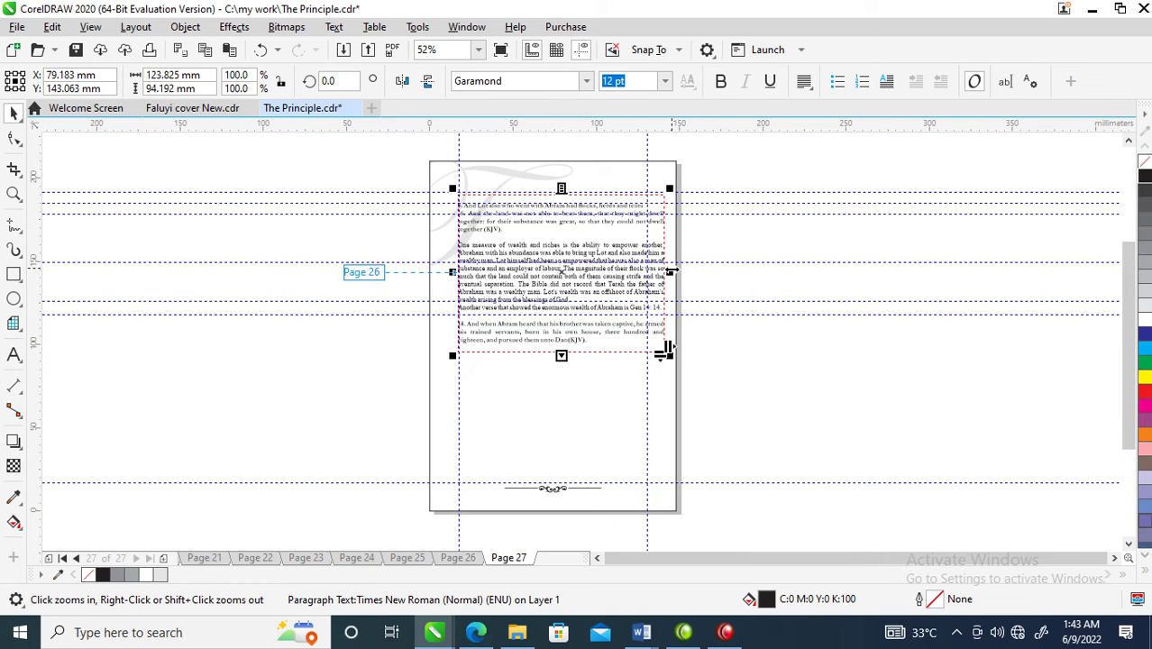
left_click_drag(670, 270, 652, 267)
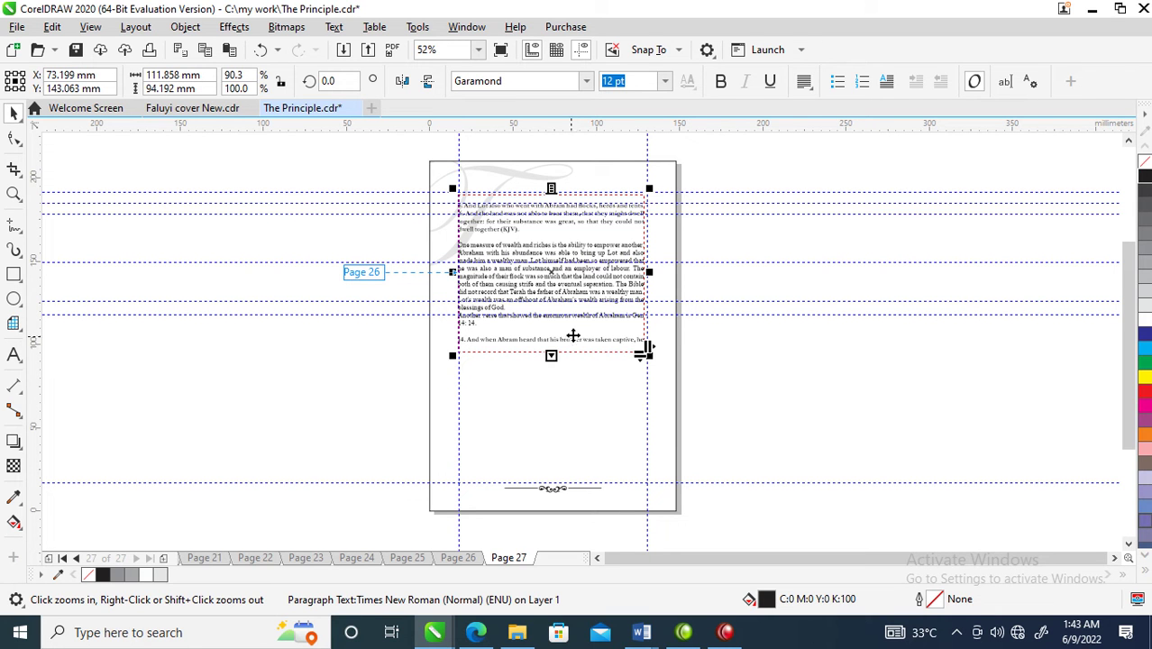
key("Page_Up")
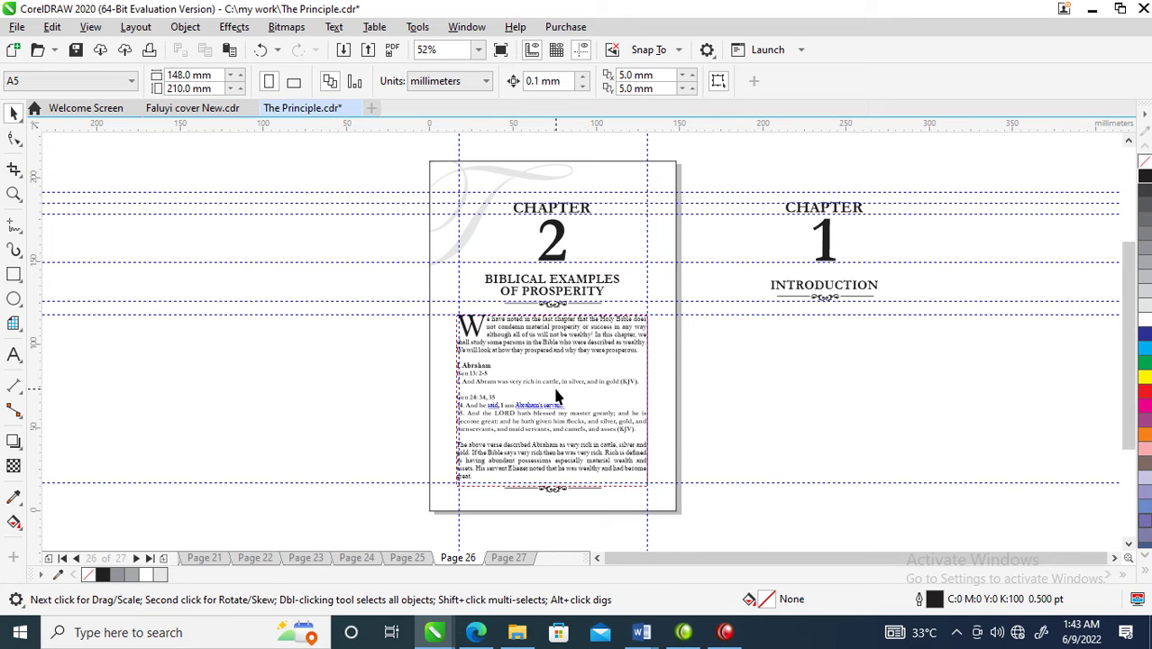
Stretch the Page 27 text frame's bottom edge down to the footer.
key("Page_Down")
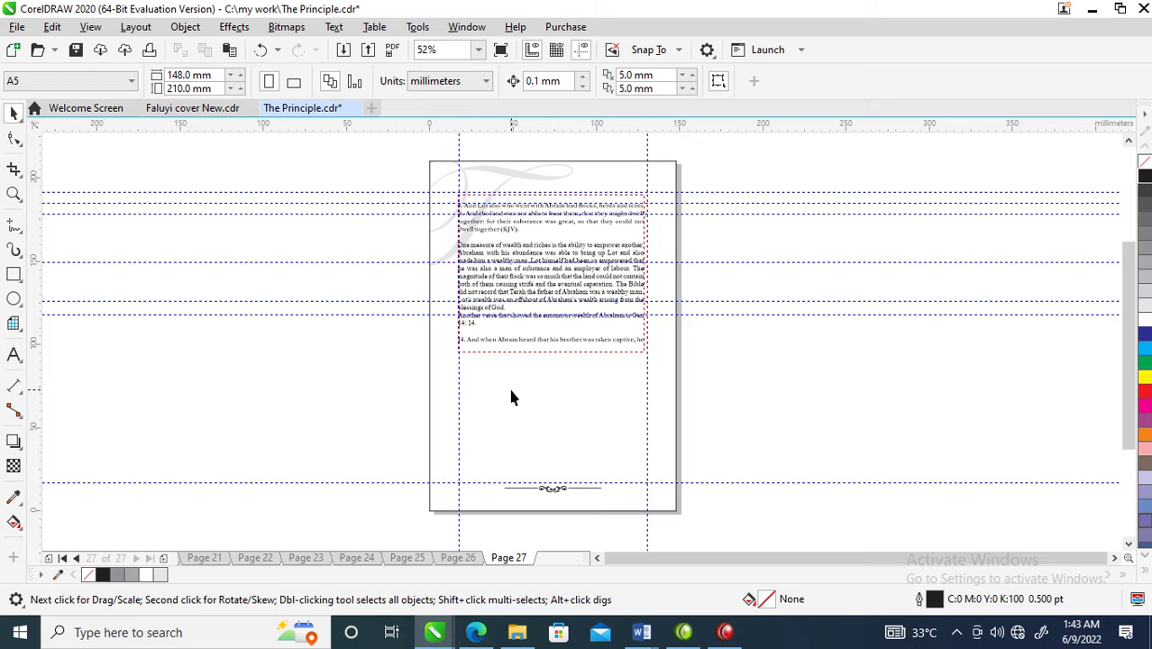
key("z")
left_click(594, 317)
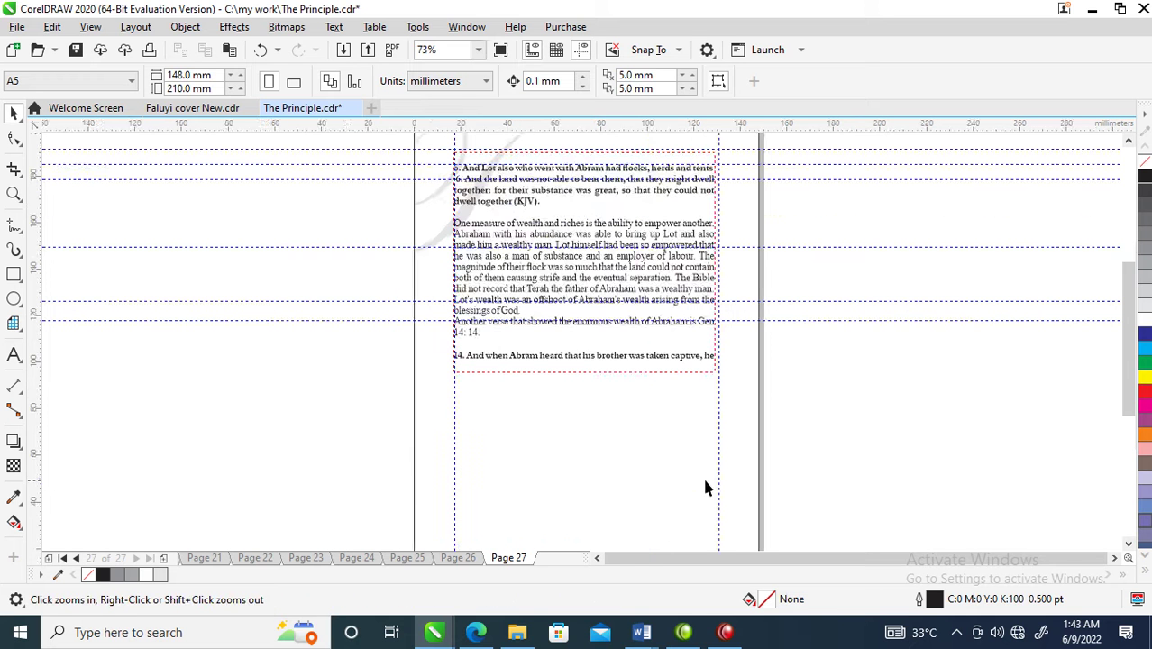
key("space")
left_click(713, 372)
left_click_drag(584, 377, 594, 503)
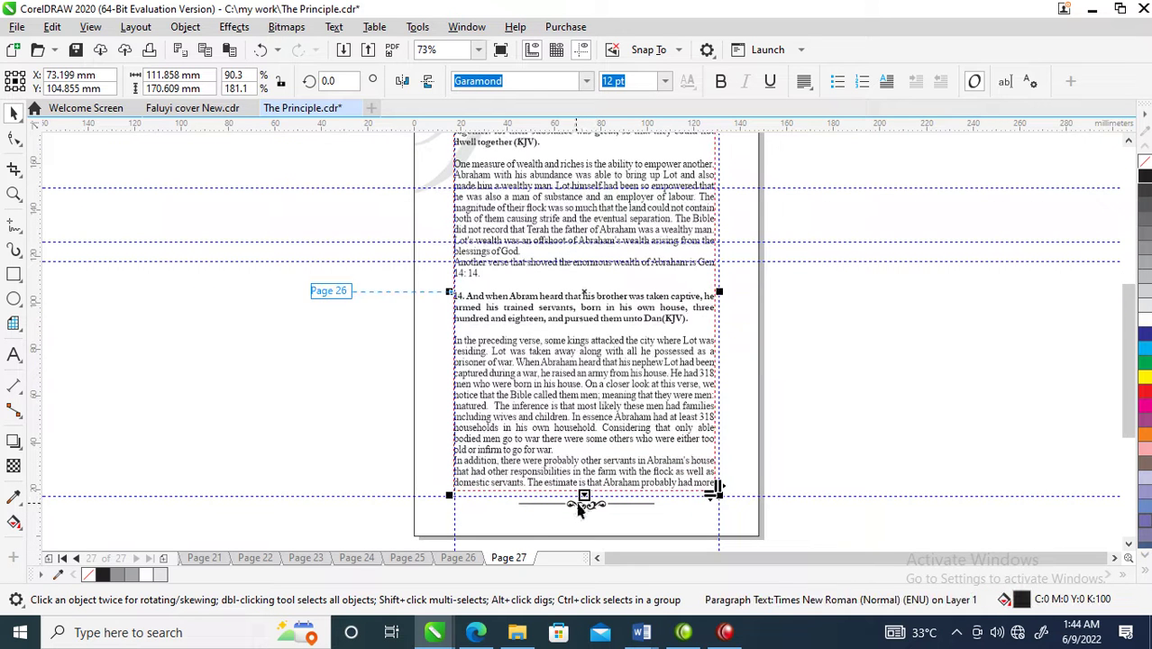
Flow the remaining Chapter 2 text into a new linked frame beside Page 27, then select the watermark-footer group.
left_click(800, 216)
left_click_drag(800, 219, 1056, 482)
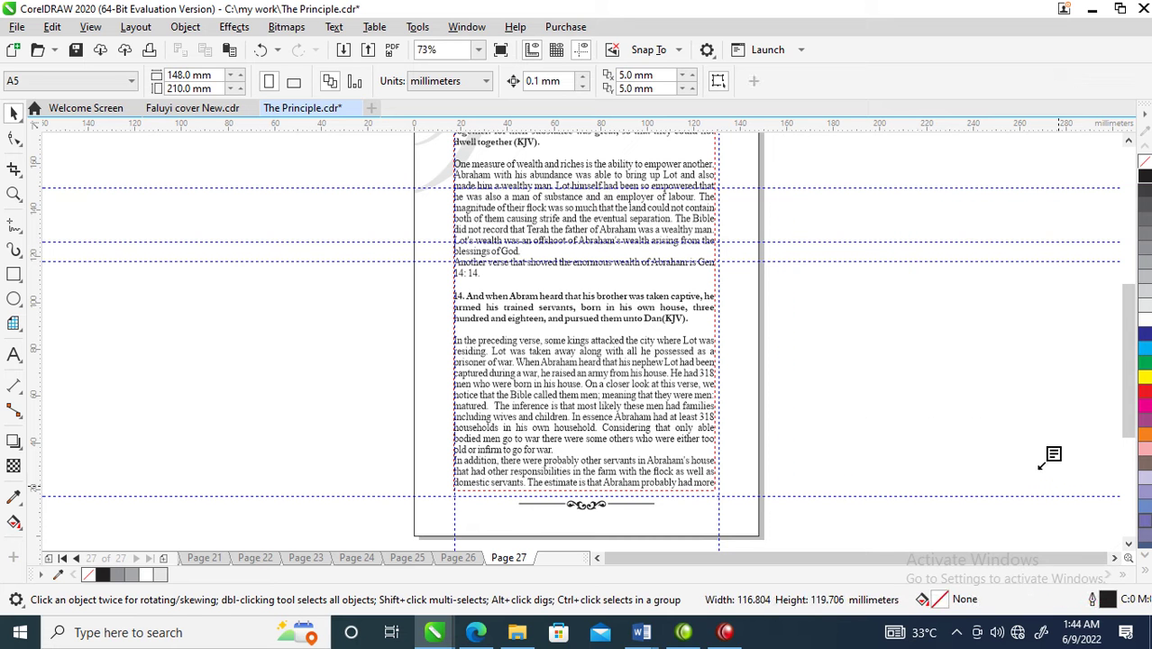
left_click(774, 386)
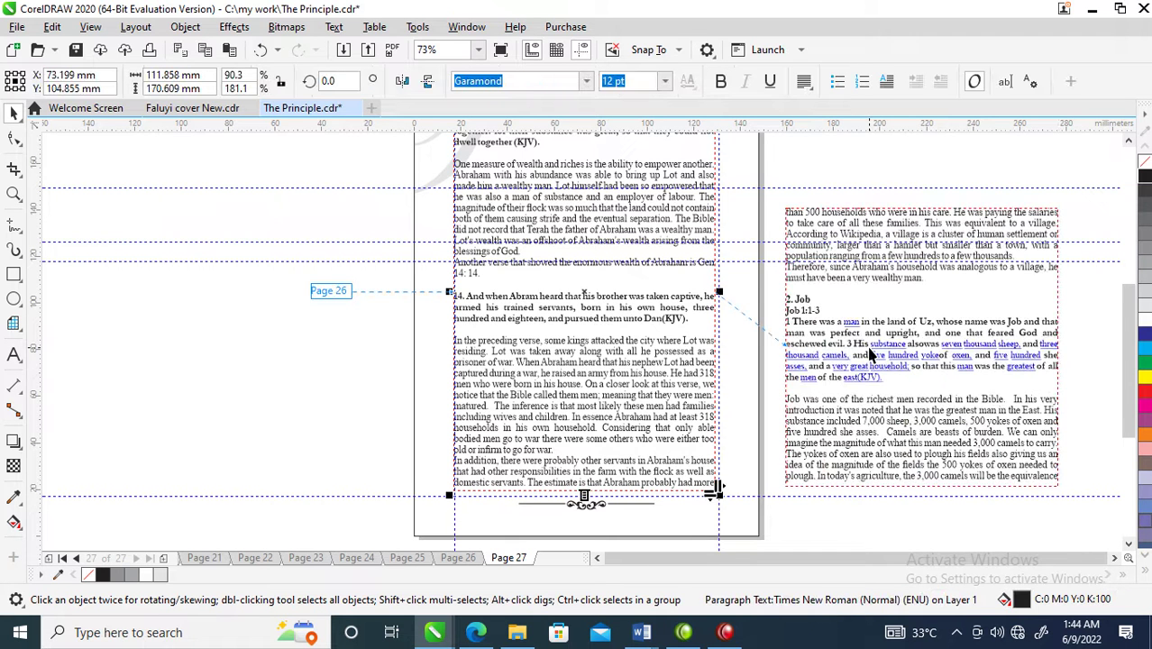
scroll(871, 354, "down", 4)
key("z")
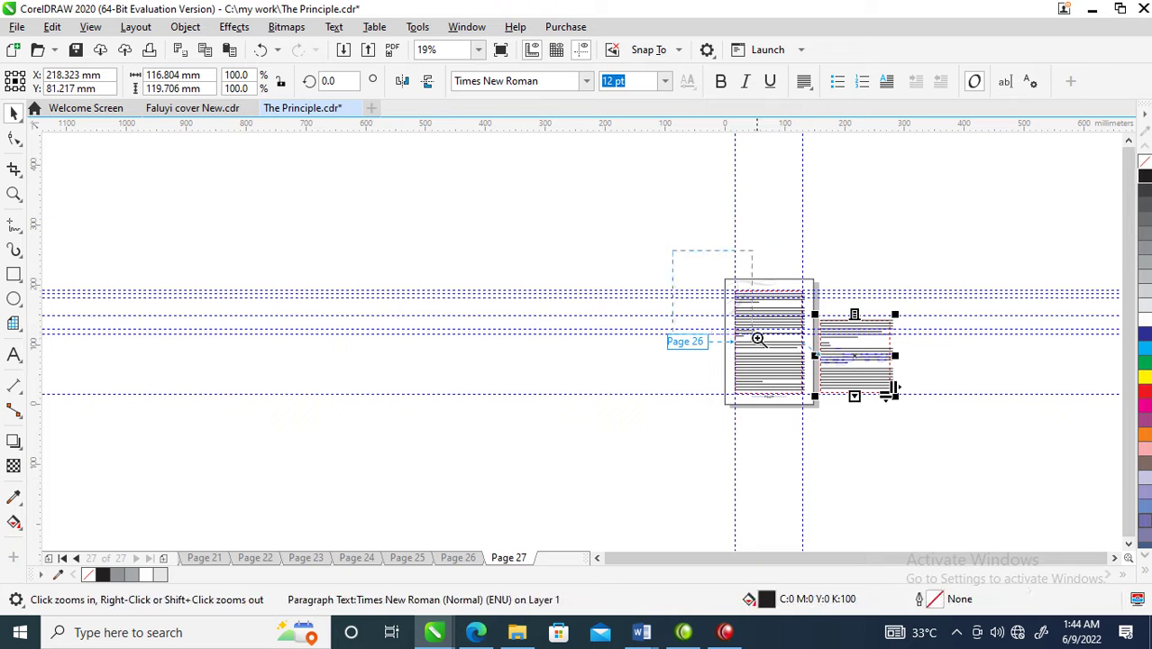
left_click(931, 435)
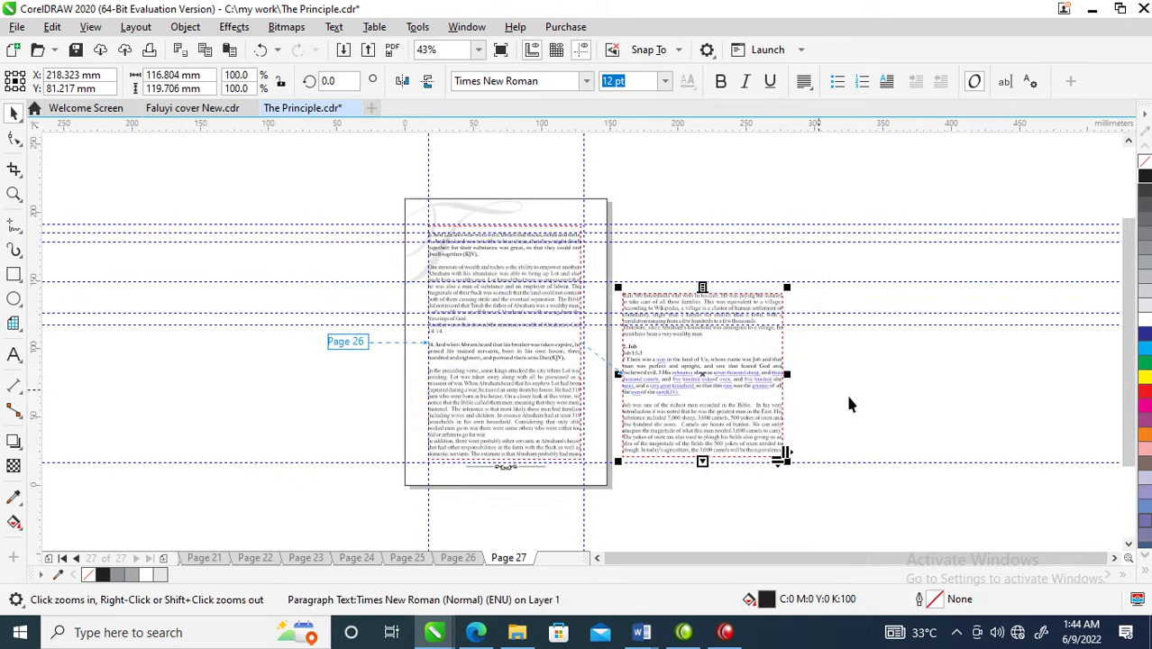
key("space")
left_click(494, 207)
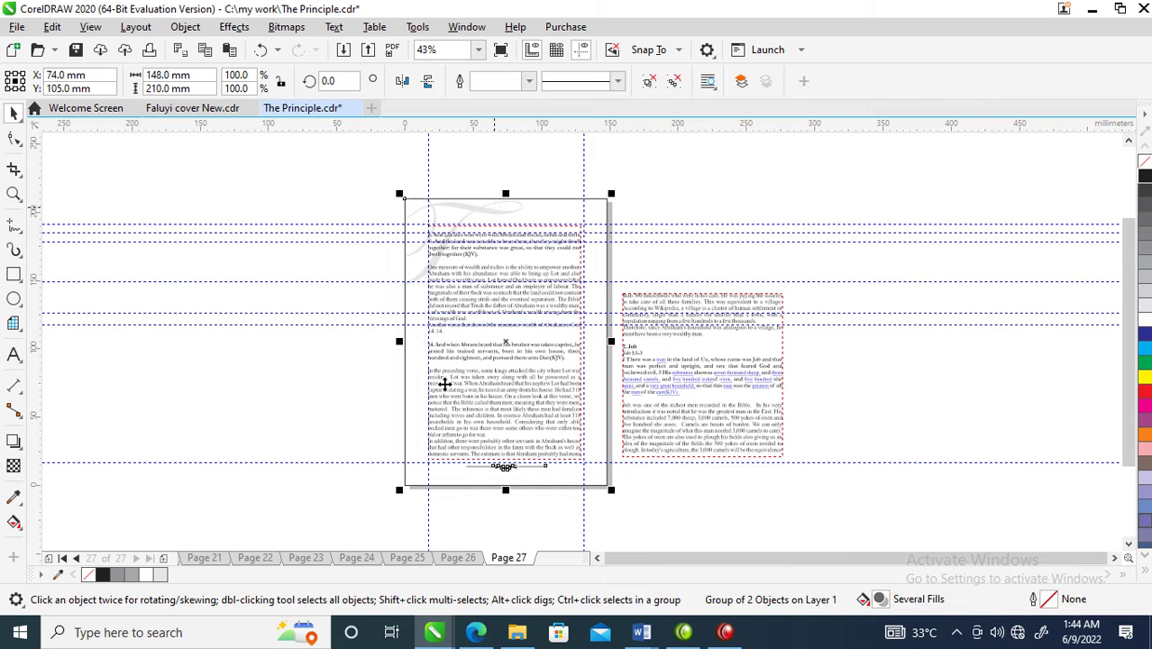
Insert Page 28 after Page 27, paste the watermark and footer onto it, and return to Page 27.
right_click(516, 560)
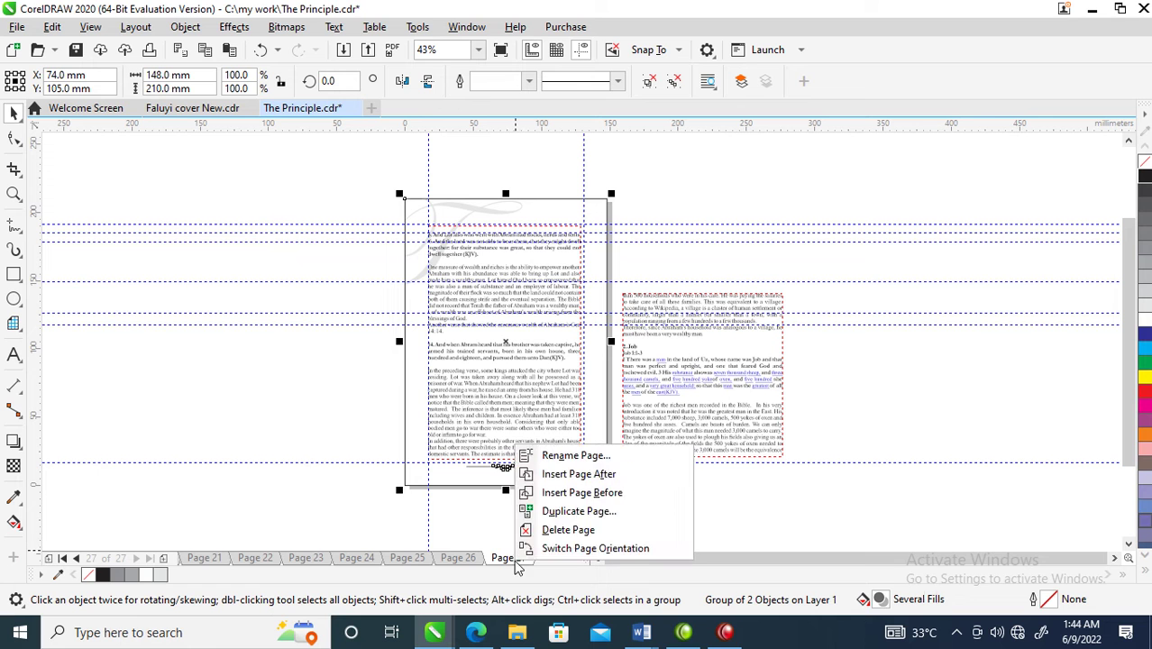
left_click(595, 478)
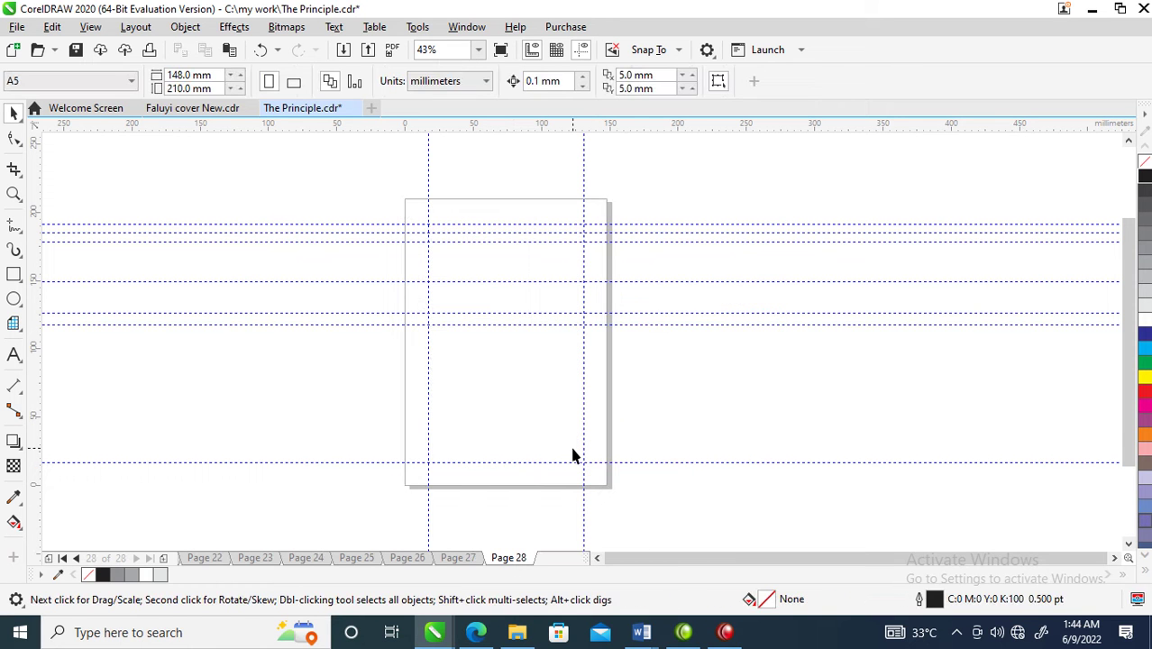
key("ctrl+v")
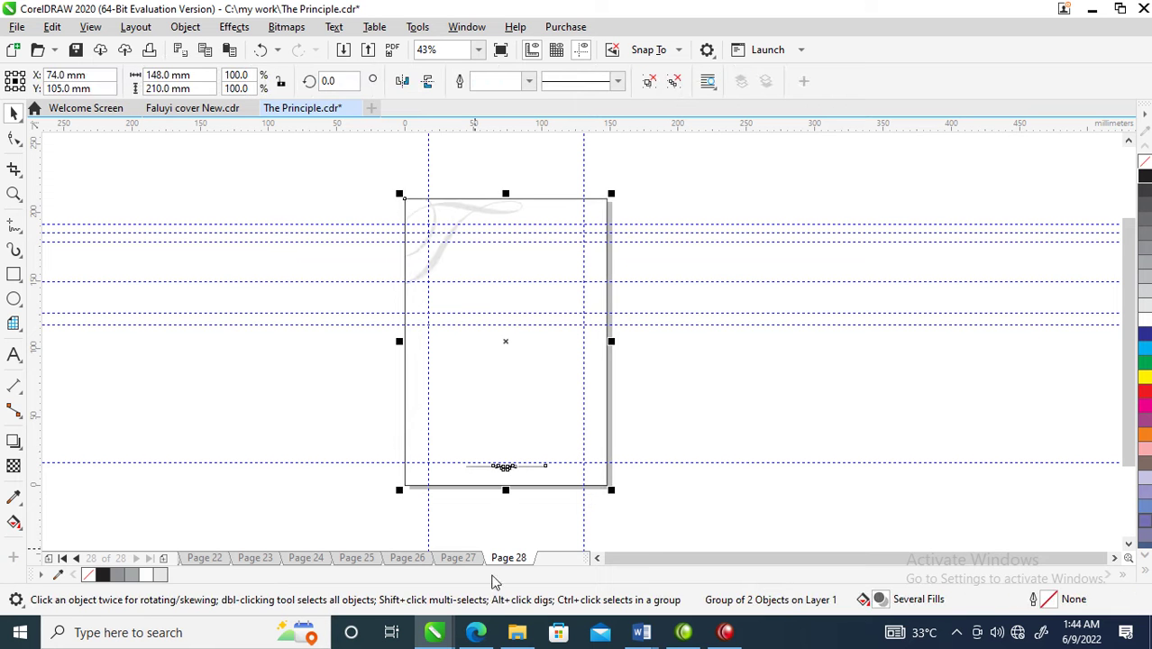
left_click(460, 557)
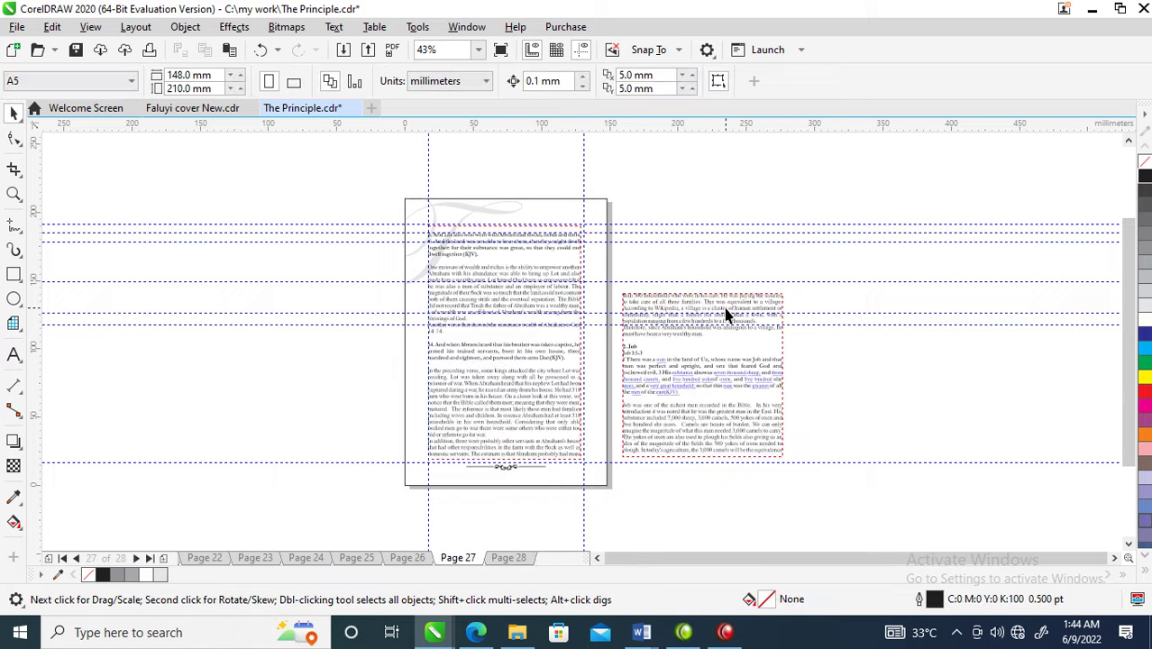
Move the pasteboard text frame onto Page 28 and stretch it down to the footer.
left_click_drag(707, 329, 515, 560)
left_click(523, 559)
left_click_drag(509, 511, 531, 249)
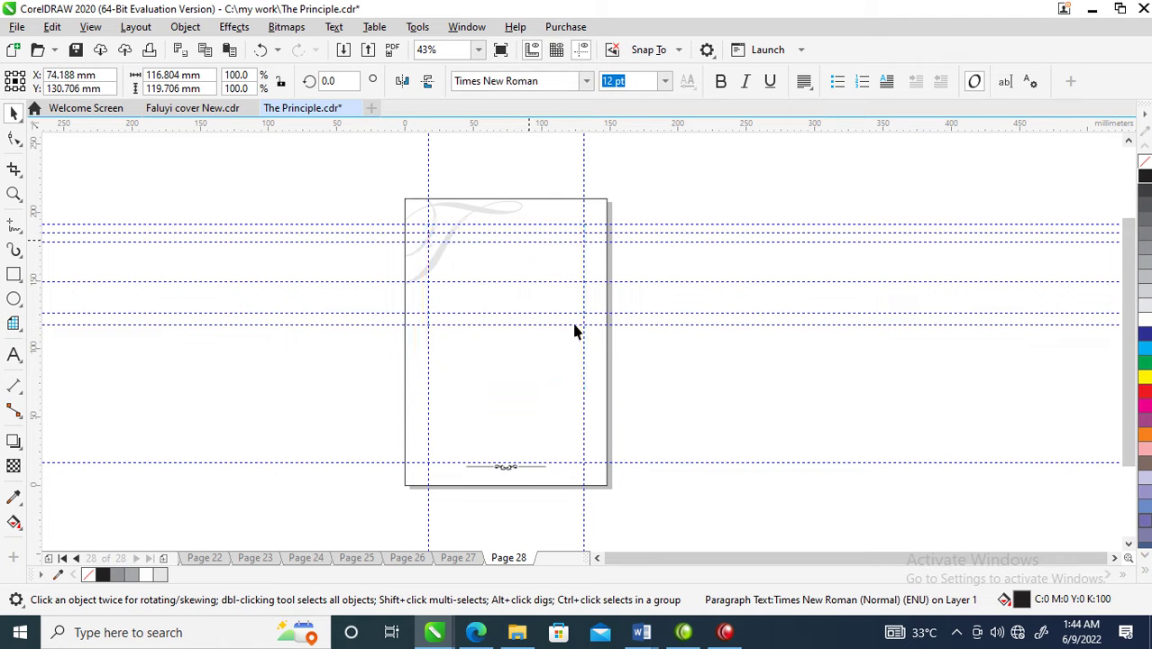
left_click_drag(506, 393, 507, 463)
Flow the leftover Chapter 2 text into a new linked frame beside Page 28.
key("z")
left_click_drag(355, 179, 659, 516)
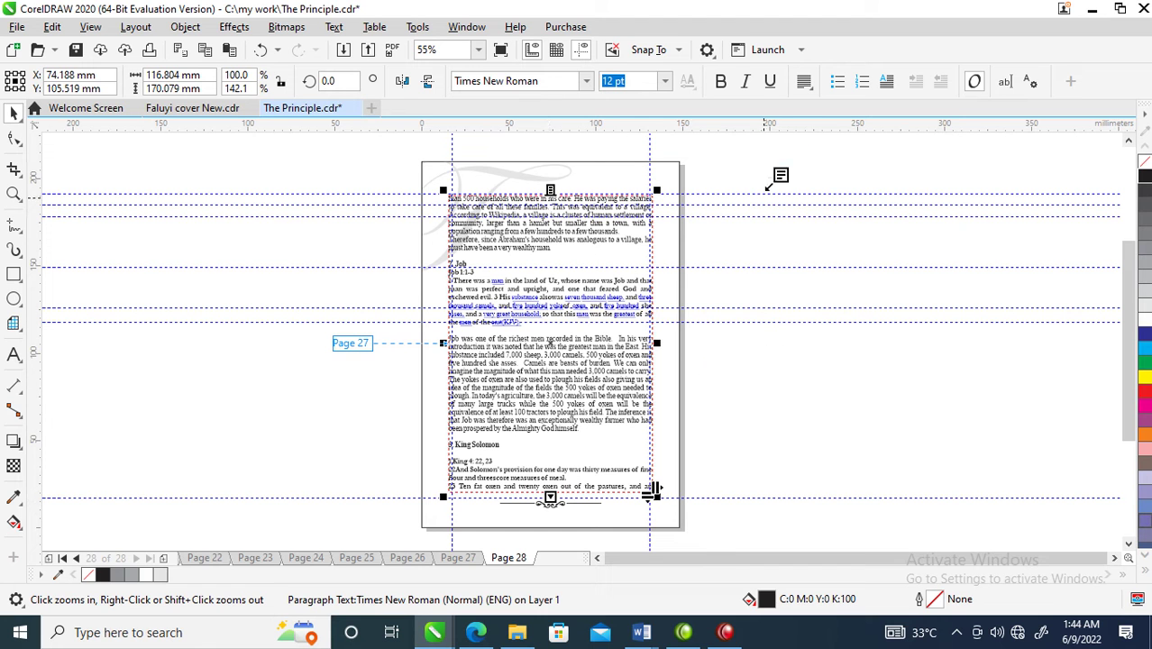
left_click_drag(741, 236, 1014, 472)
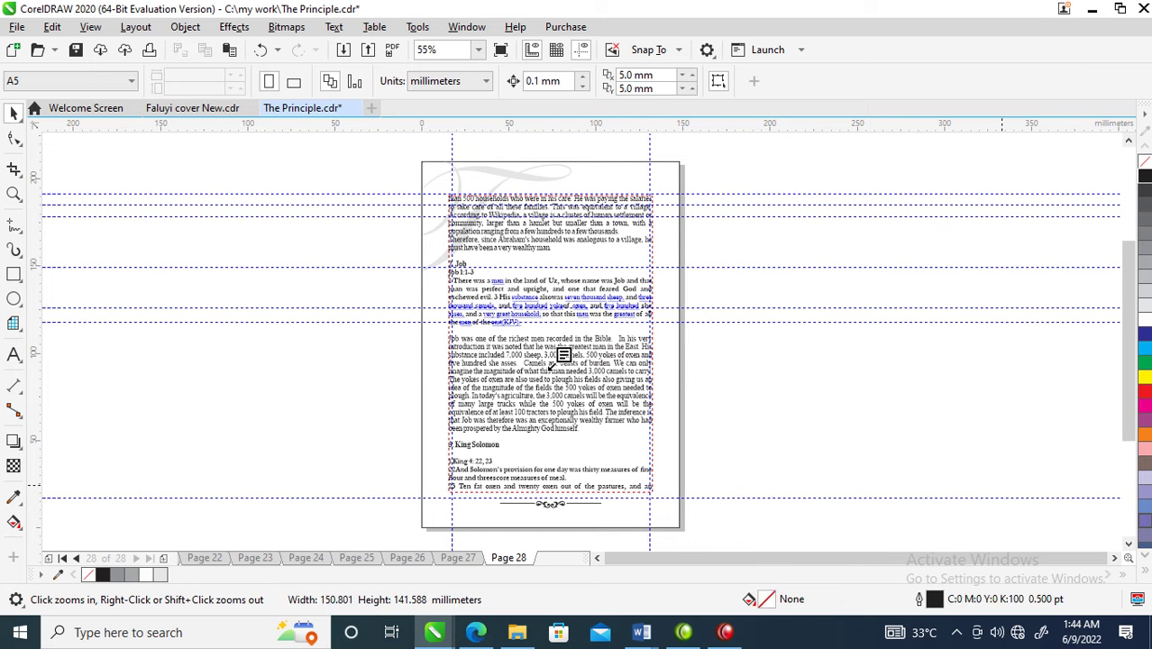
left_click(581, 319)
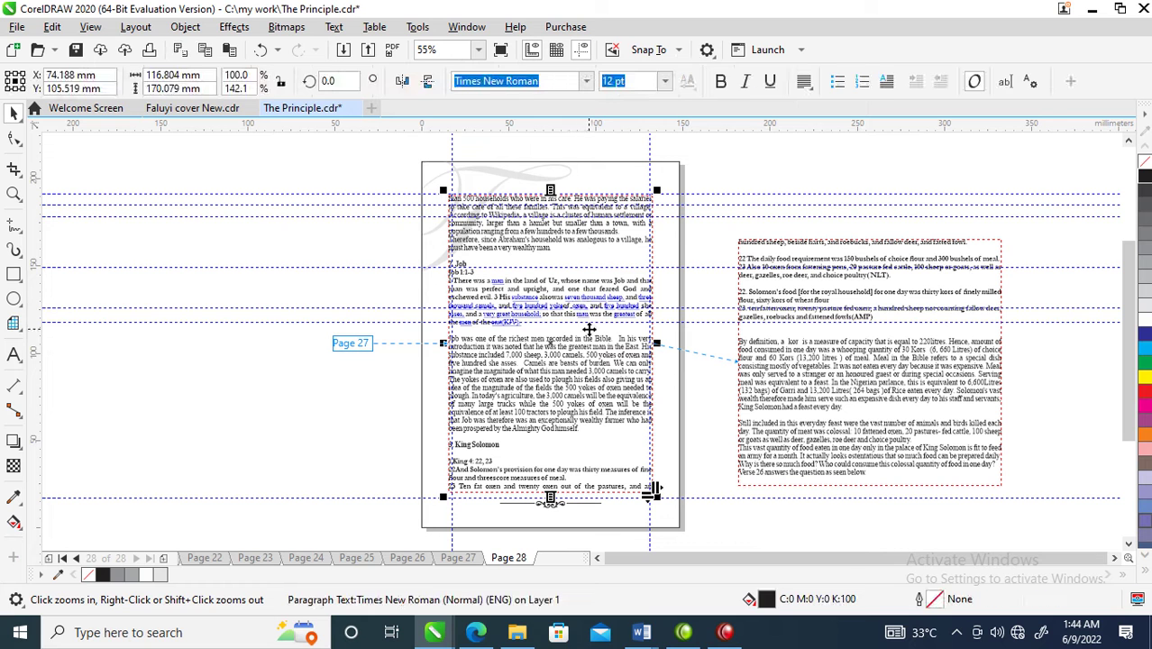